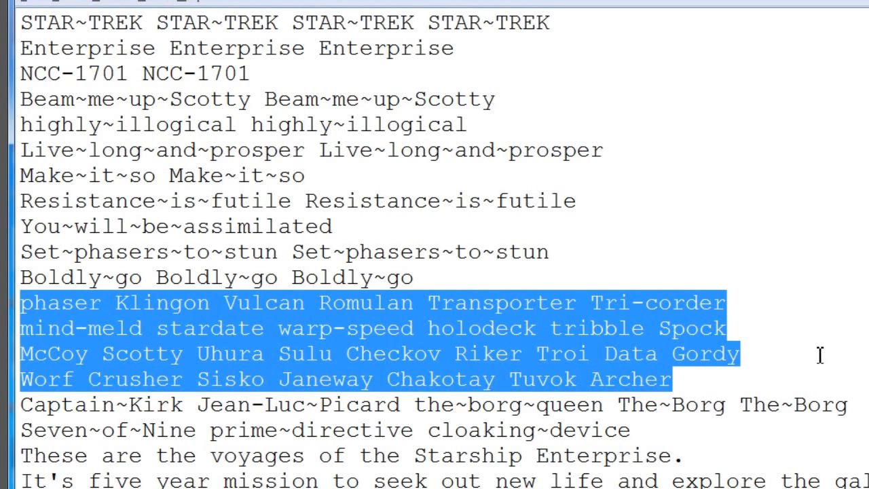
Examine the single-word and tilde-joined entries, highlighting the Captain~Kirk and Seven~of~Nine lines and clearing the selection
click(821, 353)
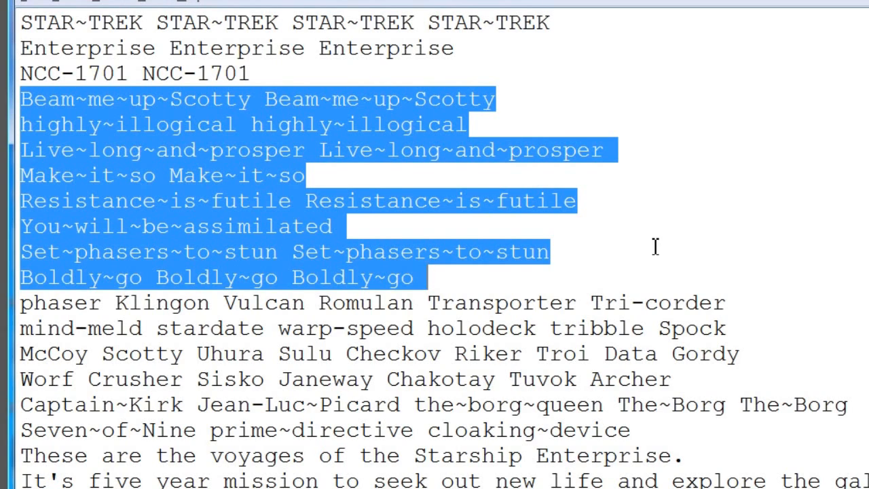
click(716, 236)
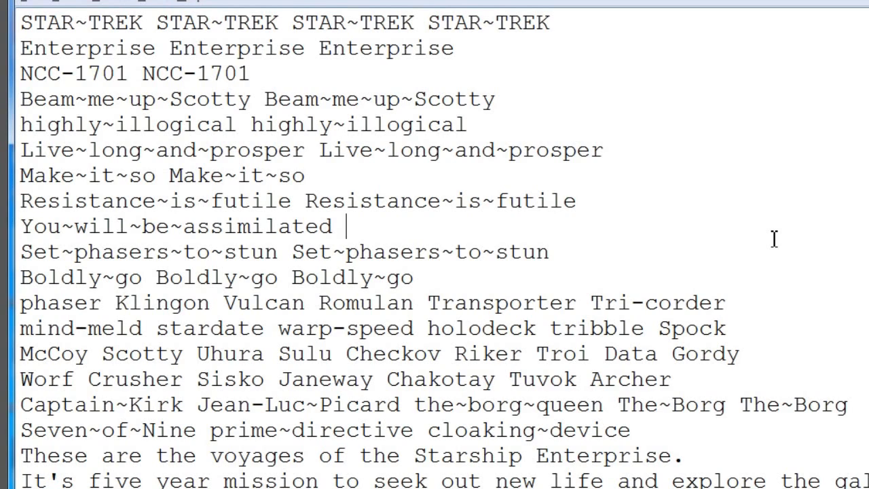
drag(736, 382, 726, 446)
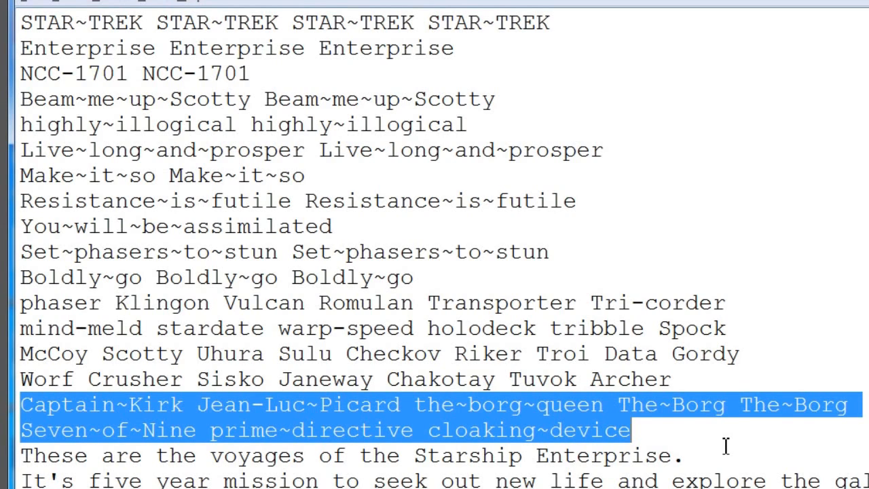
click(790, 380)
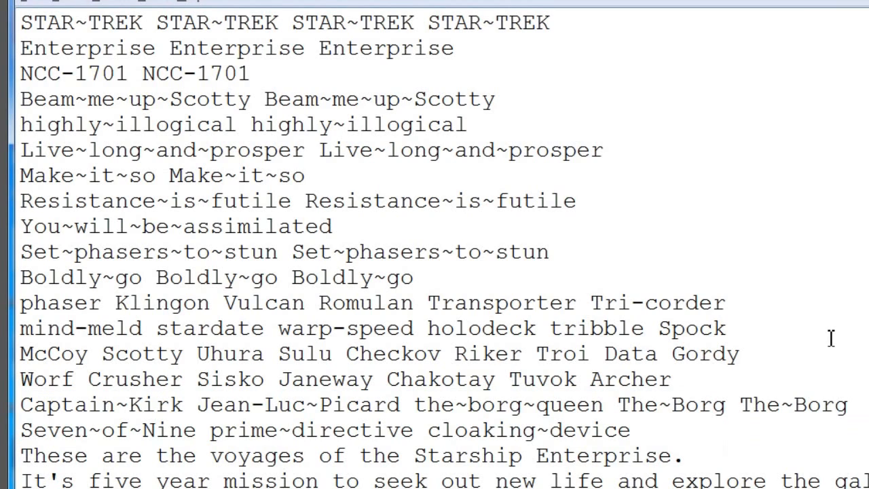
Highlight the STAR~TREK and Enterprise lines and the Beam~me~up~Scotty through Resistance~is~futile lines to examine the repeated entries
key(ctrl+Home)
key(shift+Down)
key(shift+Down)
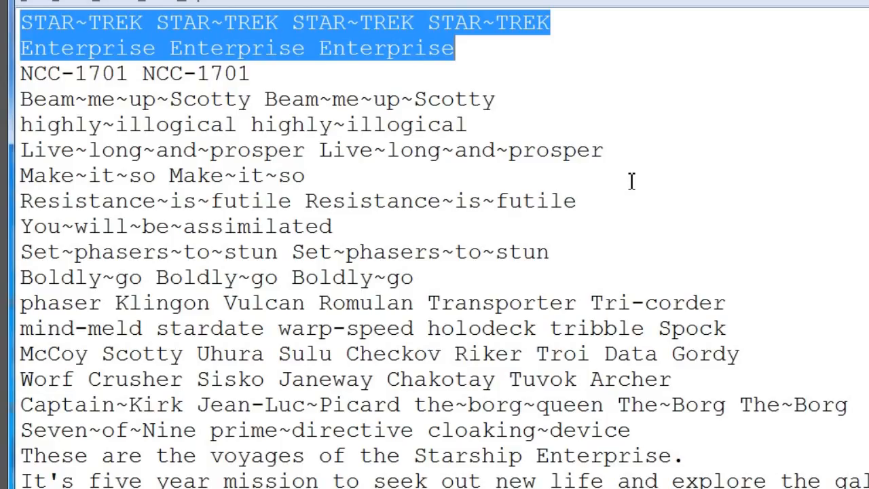
key(Down)
key(shift+Down)
key(shift+Down)
key(shift+Down)
key(shift+Down)
key(shift+Down)
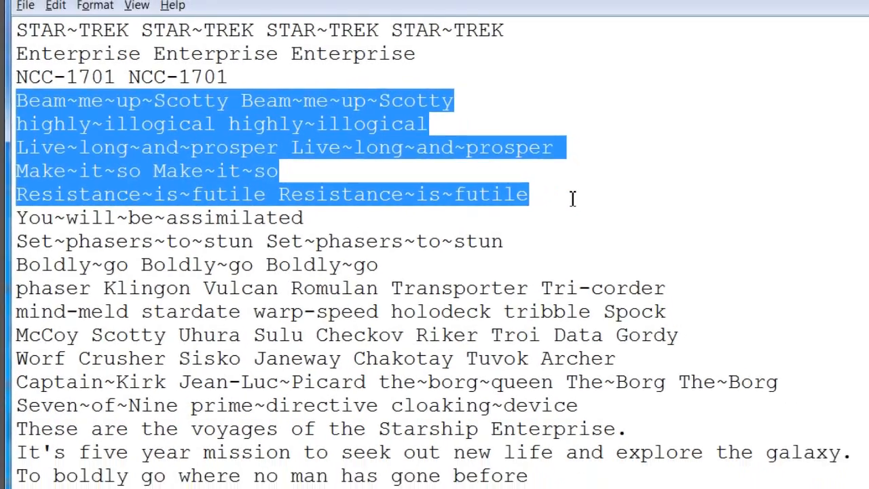
click(679, 202)
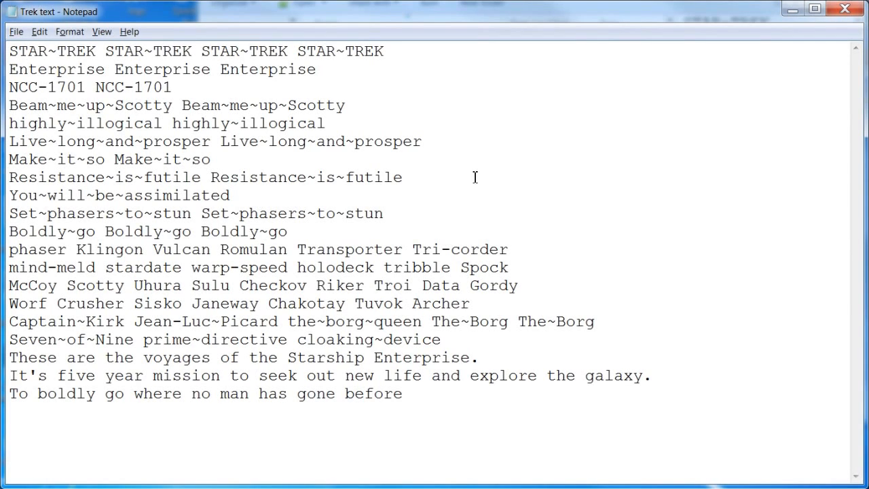
Save the word list to the Desktop as a text document named Trek text
click(476, 178)
click(16, 31)
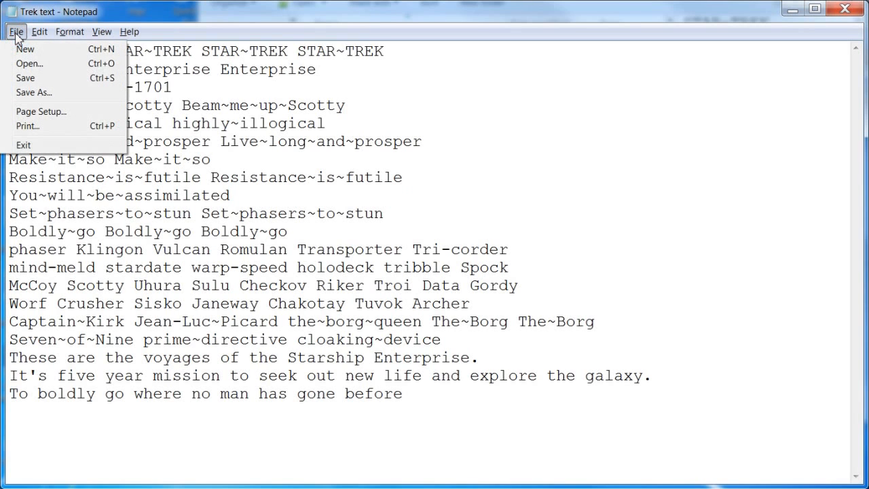
click(42, 92)
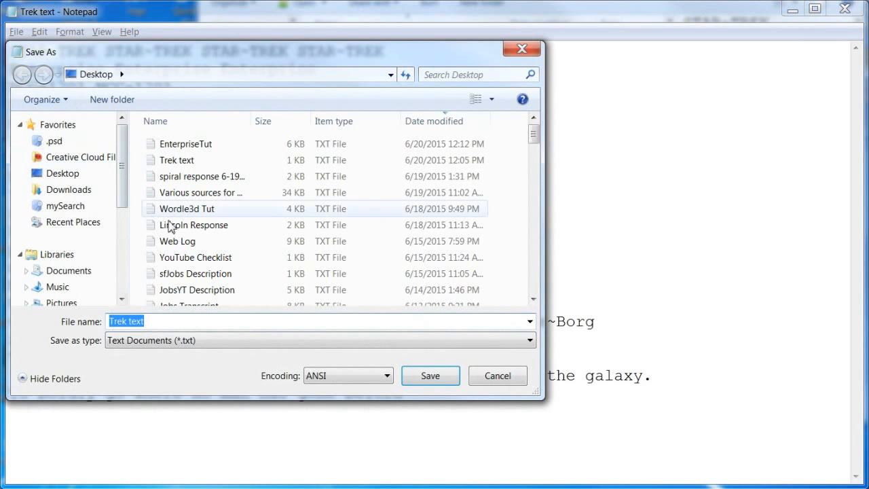
click(435, 377)
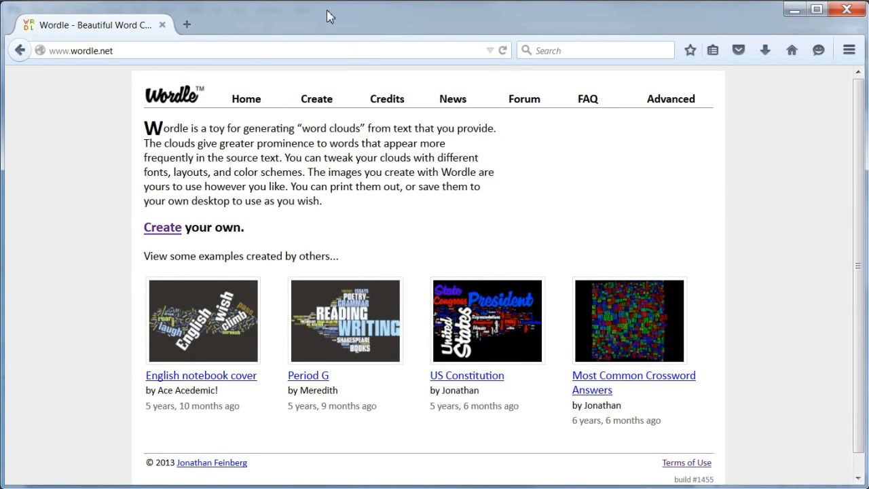
On the Wordle site, start a new word cloud, paste in the Trek word list and generate the cloud
click(321, 104)
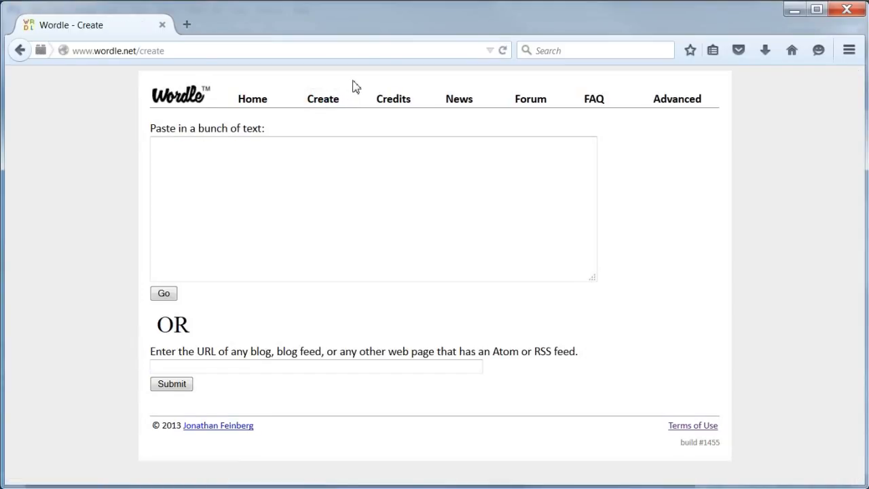
click(173, 150)
key(ctrl+v)
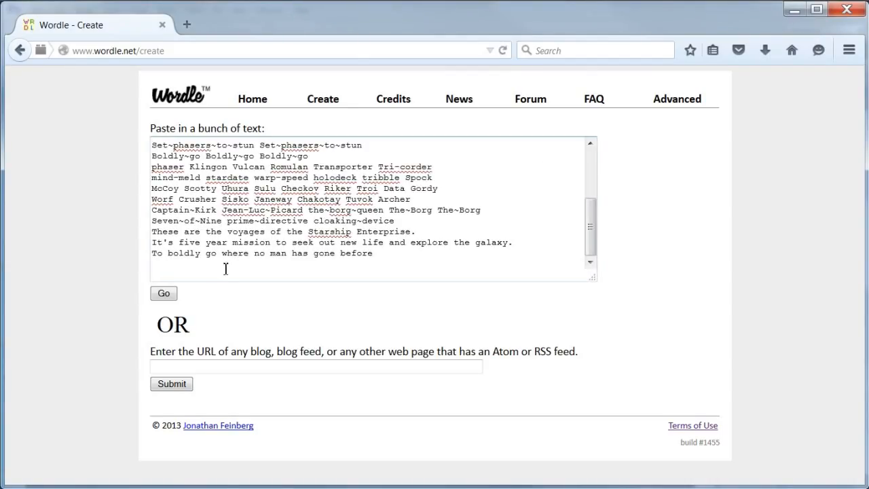
click(165, 295)
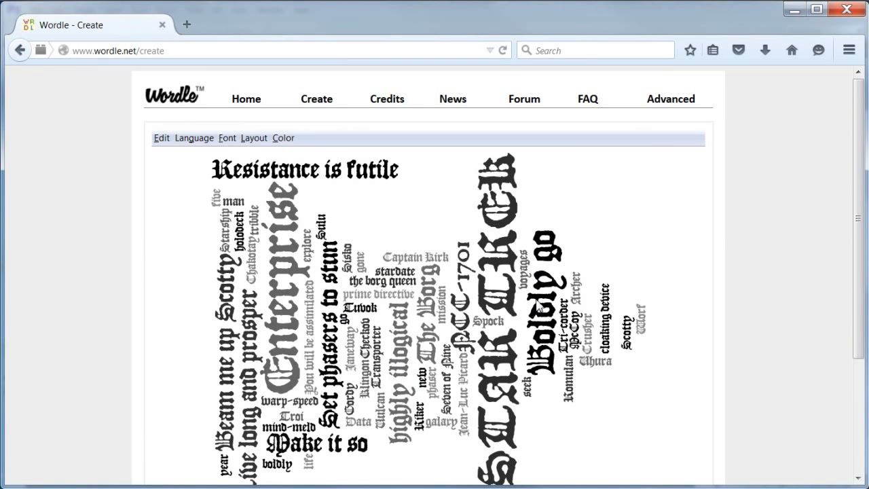
Turn off number removal for the word cloud and set its font to BPreplay Bold
drag(859, 142, 817, 193)
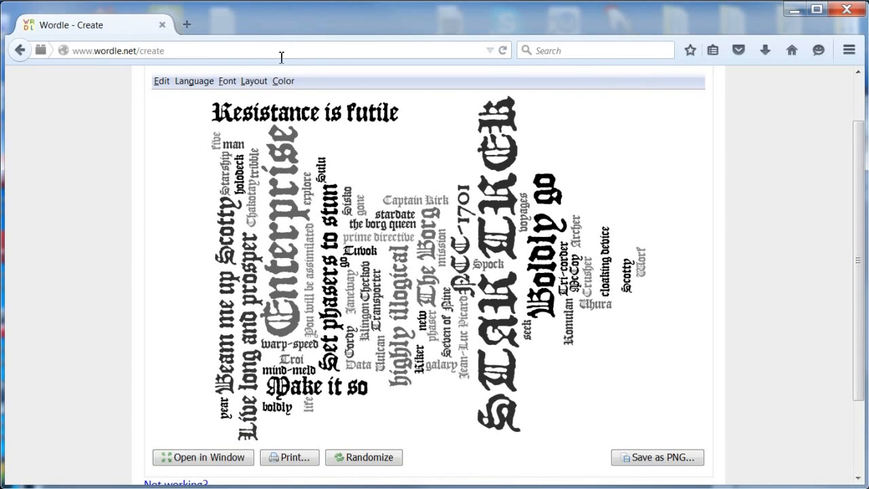
click(196, 81)
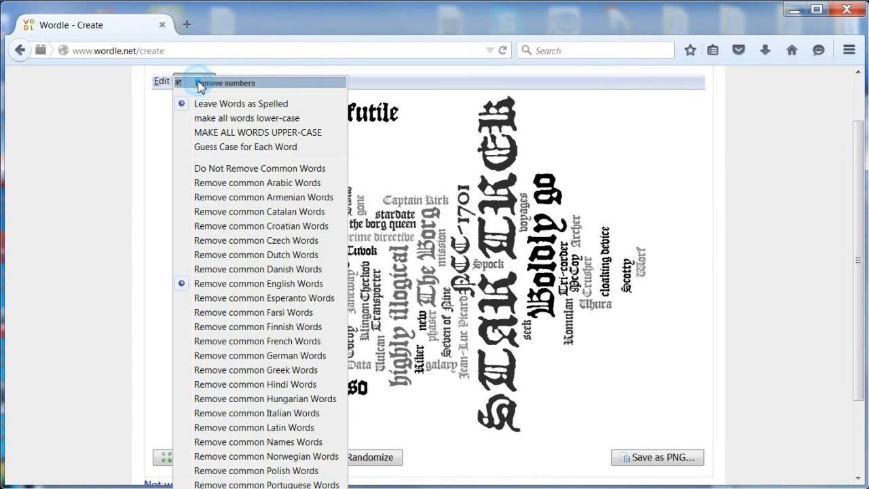
click(283, 83)
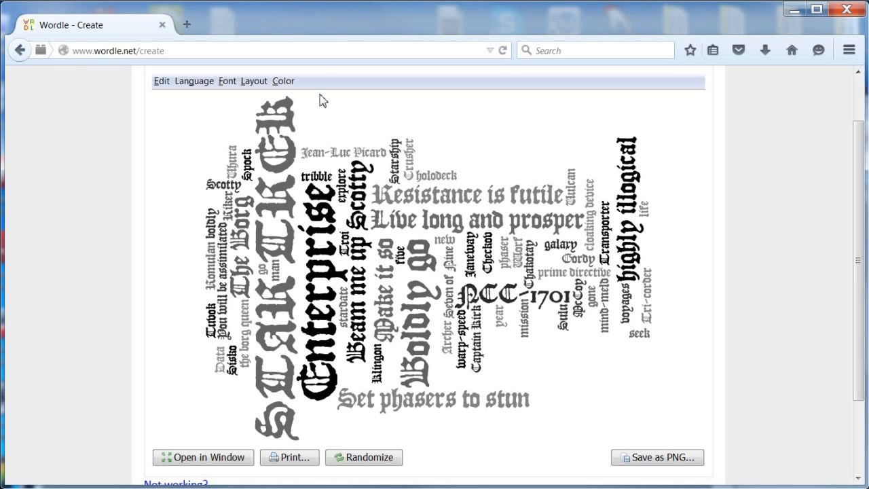
click(230, 82)
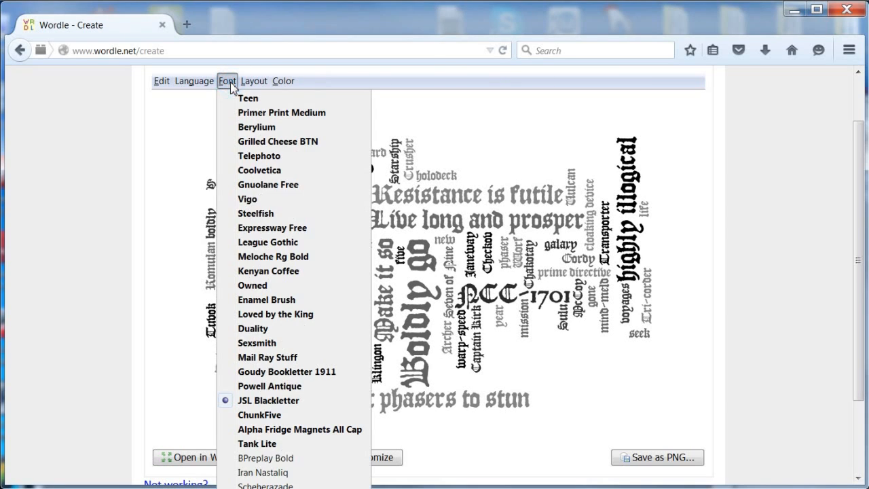
click(298, 459)
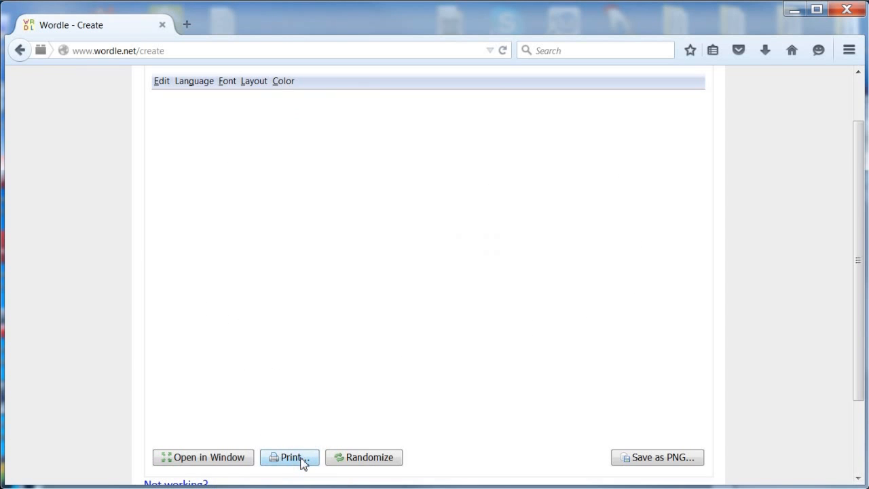
Lay out the word cloud with Straighter Edges and Mostly Horizontal words
click(255, 81)
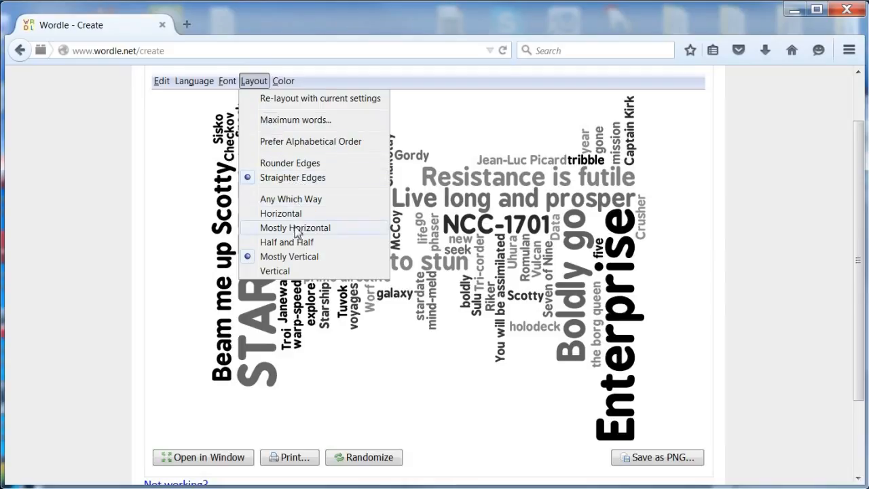
click(307, 178)
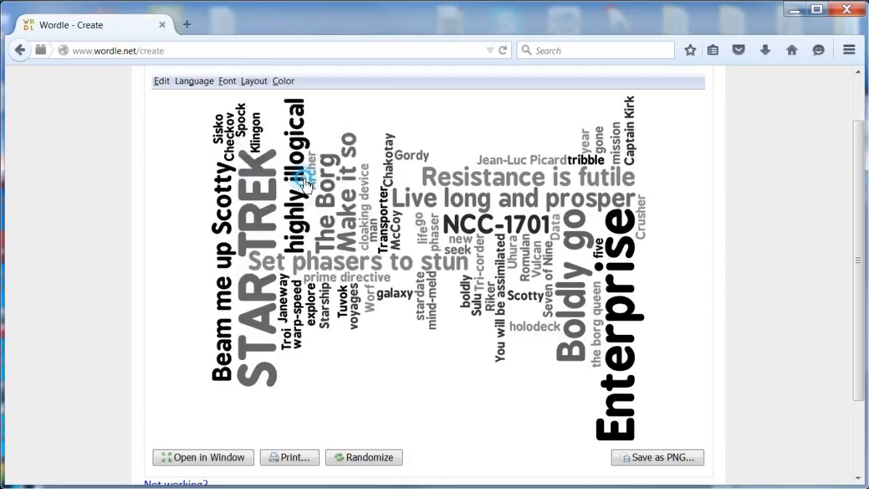
click(252, 82)
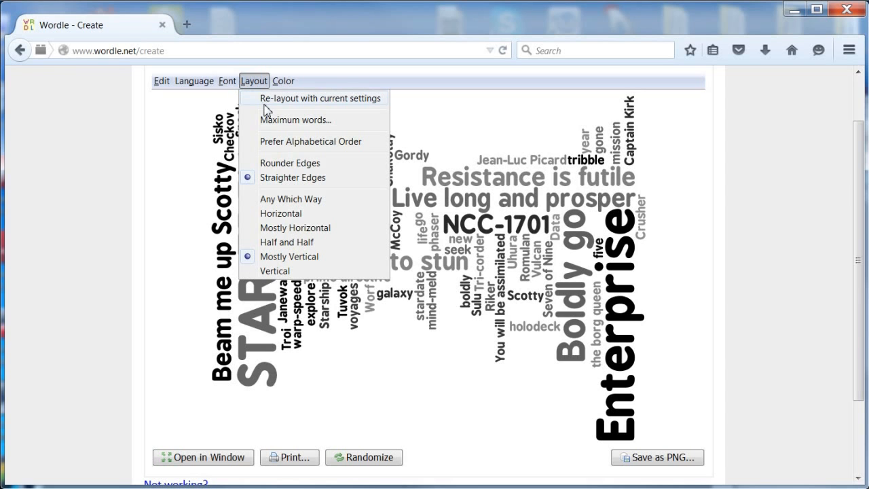
click(297, 230)
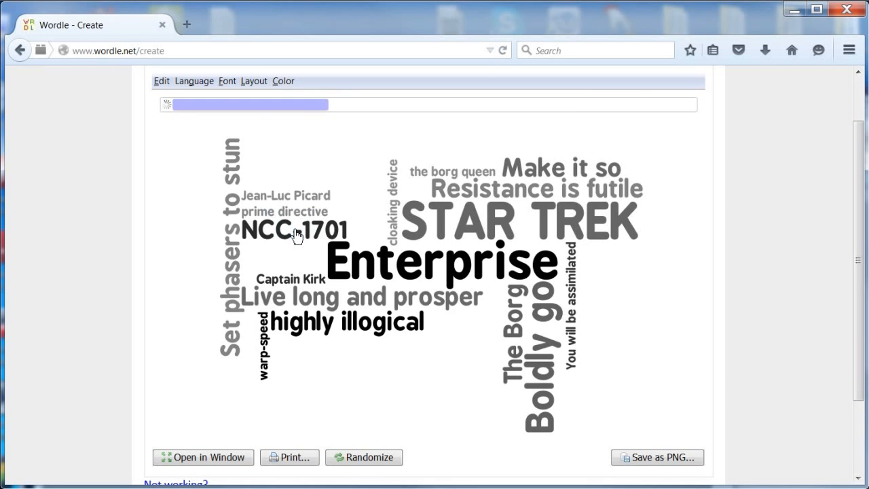
Apply the Blue Meets Orange palette and re-lay out the word cloud with the current settings
click(283, 83)
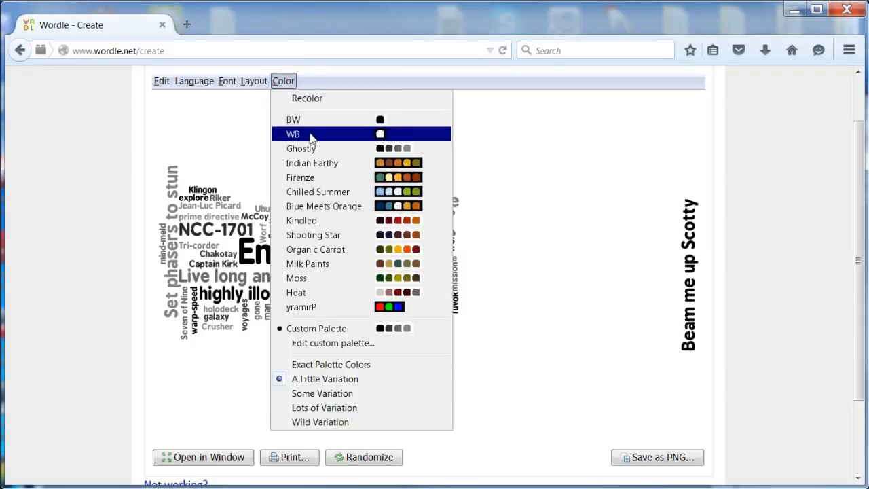
click(341, 207)
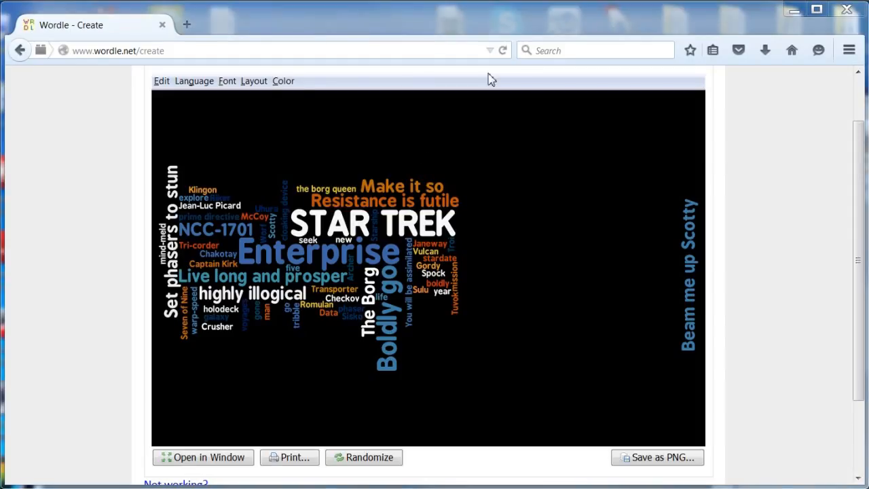
click(255, 83)
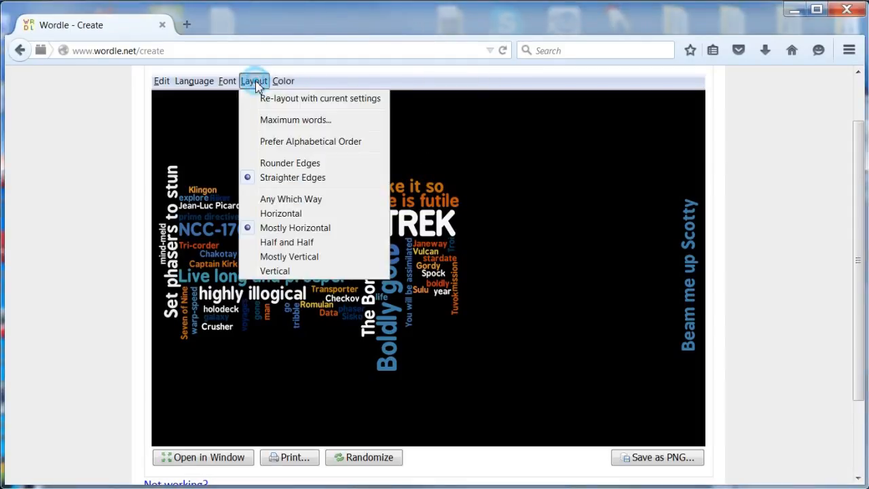
click(331, 100)
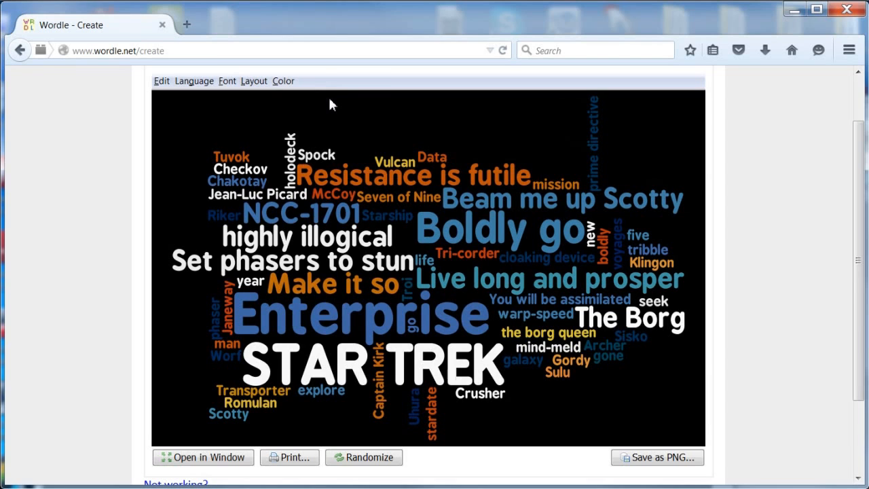
Recolor the word cloud three times within the Blue Meets Orange palette
click(284, 81)
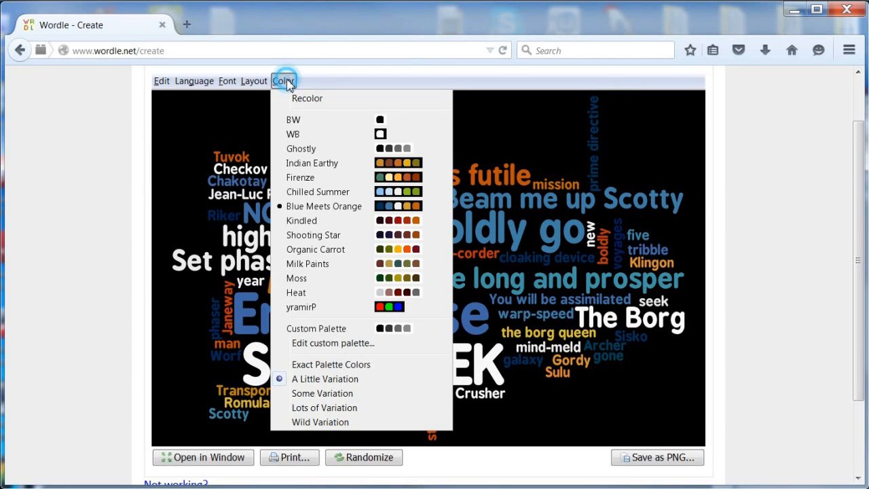
click(314, 99)
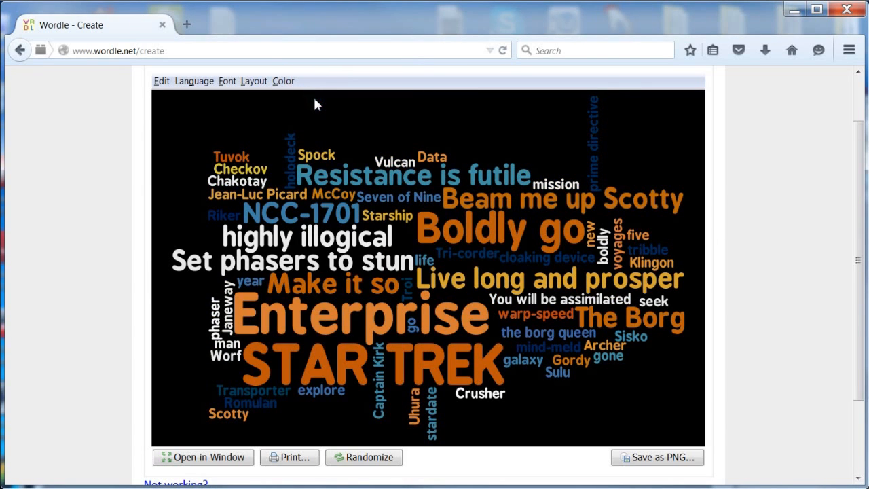
click(285, 82)
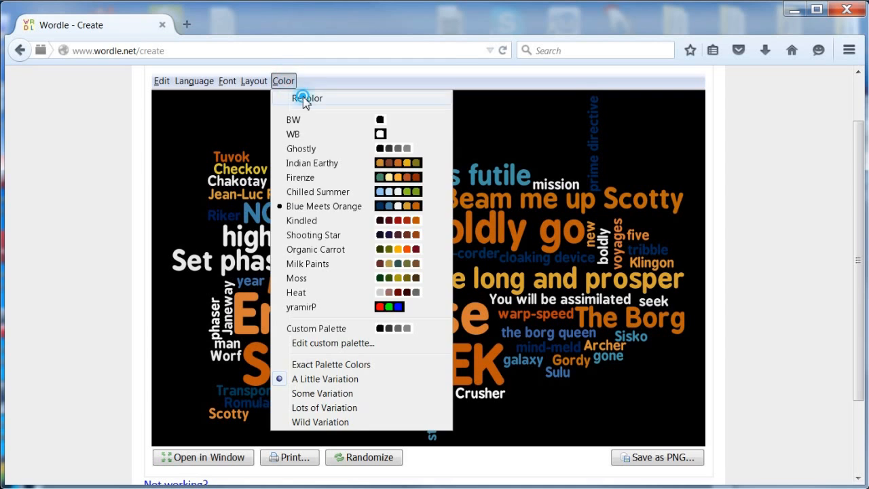
click(302, 99)
click(285, 82)
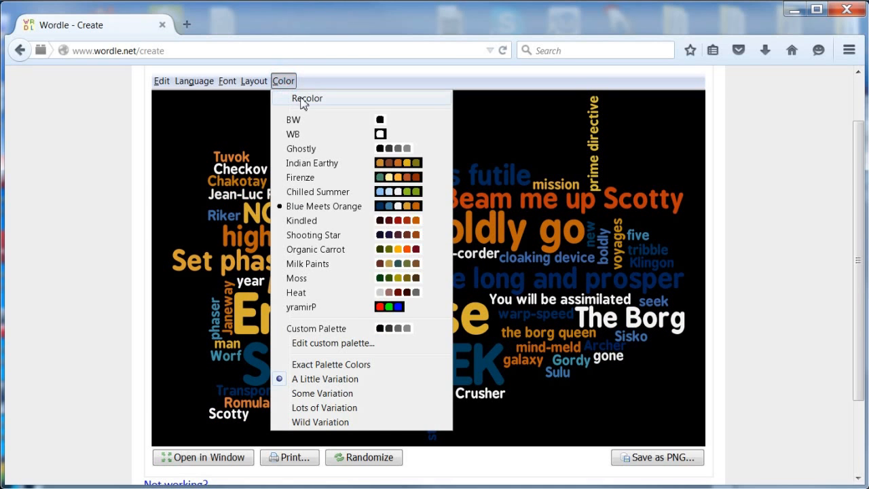
click(300, 99)
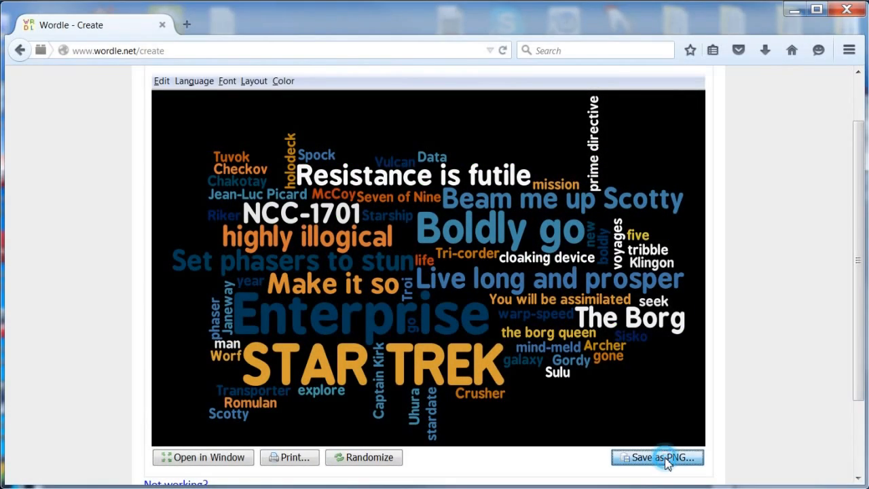
Save the word cloud as the PNG file st7.png in the proof folder
click(667, 460)
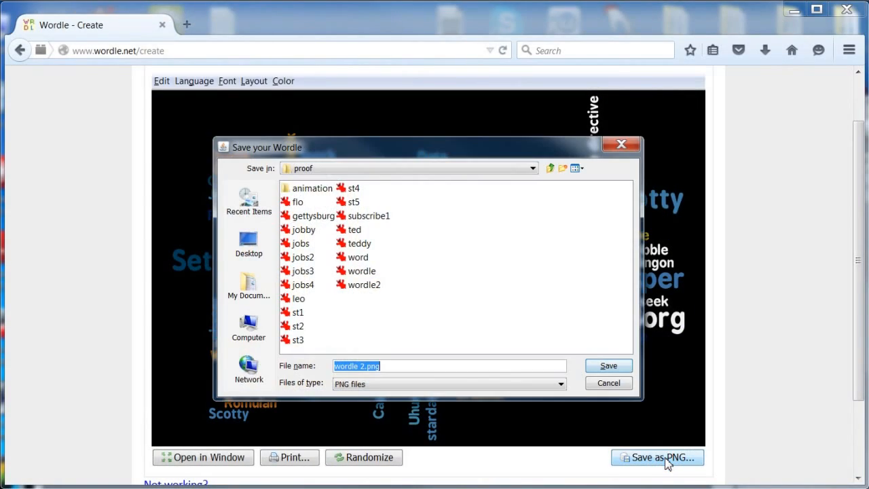
drag(365, 366, 325, 366)
text(st)
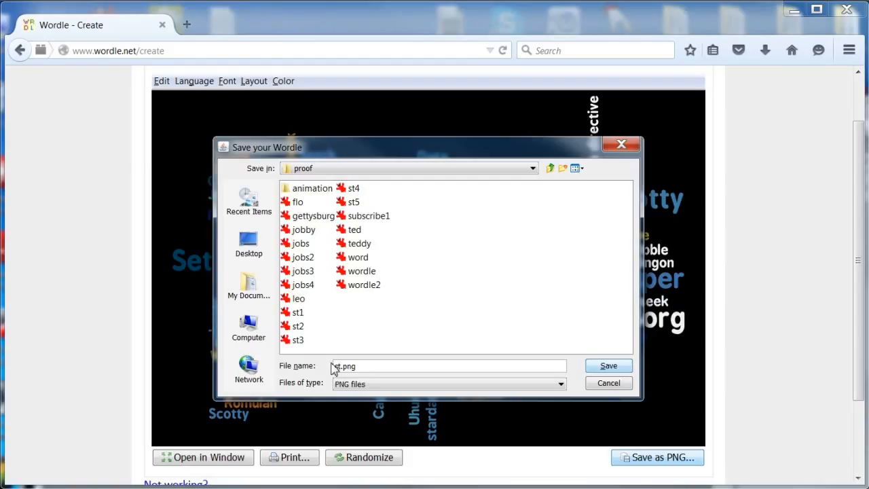
text(7)
click(613, 371)
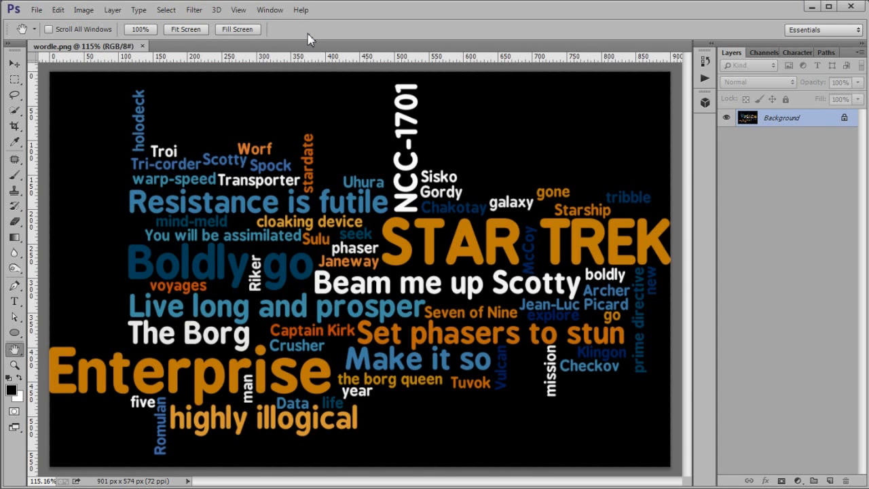
Resample the word cloud image to a resolution of 300 pixels/inch and fit the whole image in view
click(84, 11)
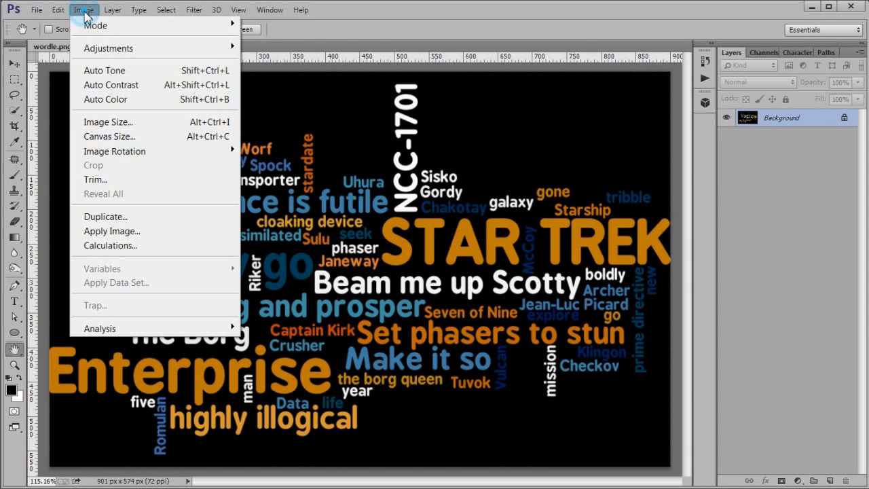
click(121, 122)
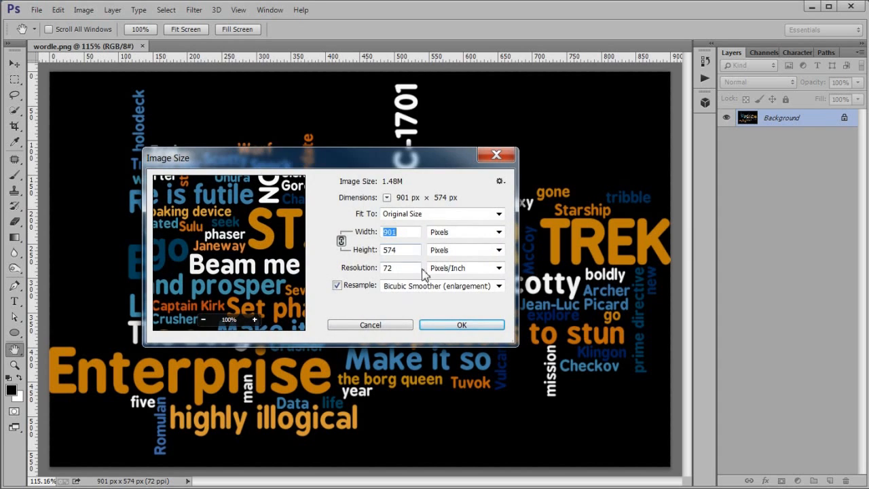
double_click(385, 270)
text(300)
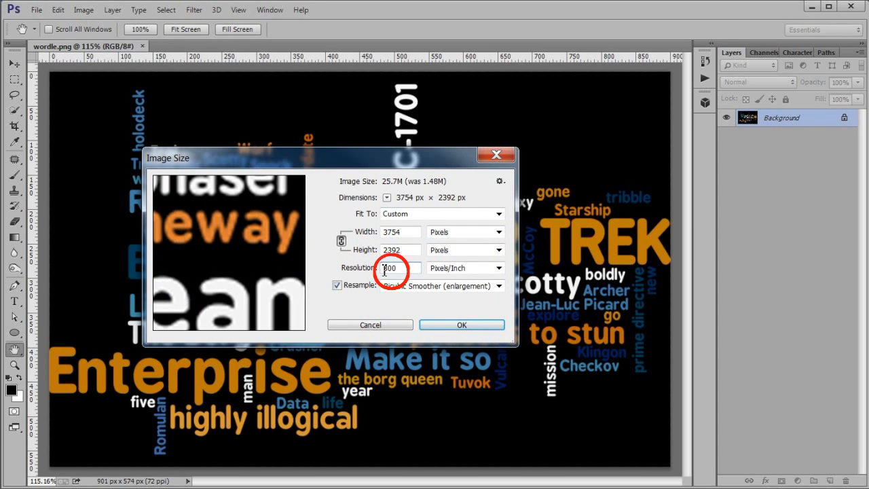
click(463, 325)
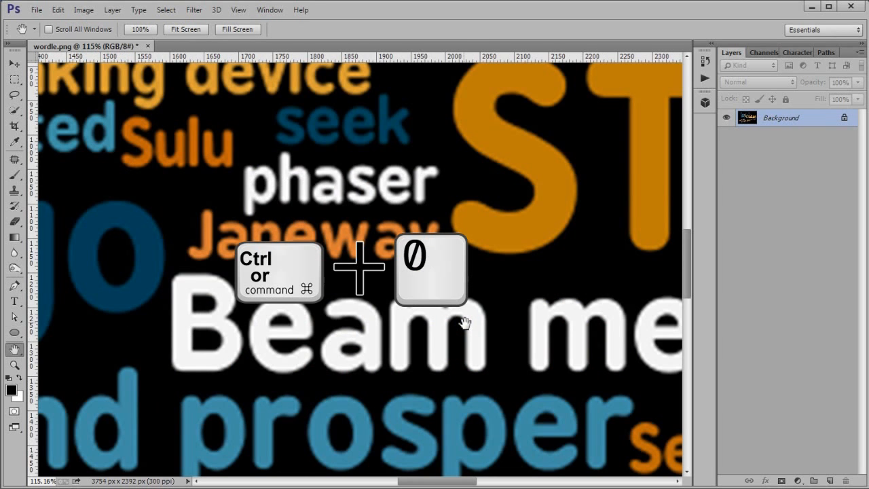
key(ctrl+0)
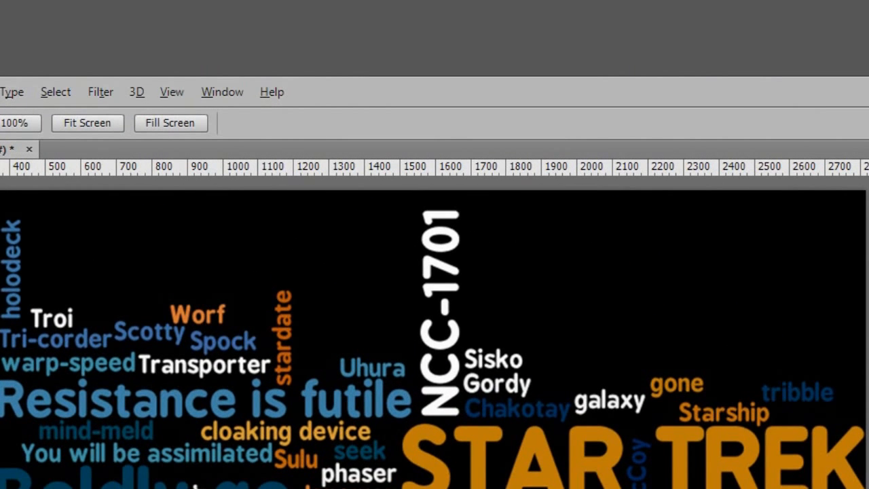
Convert the locked Background into a regular layer named wordle
double_click(801, 118)
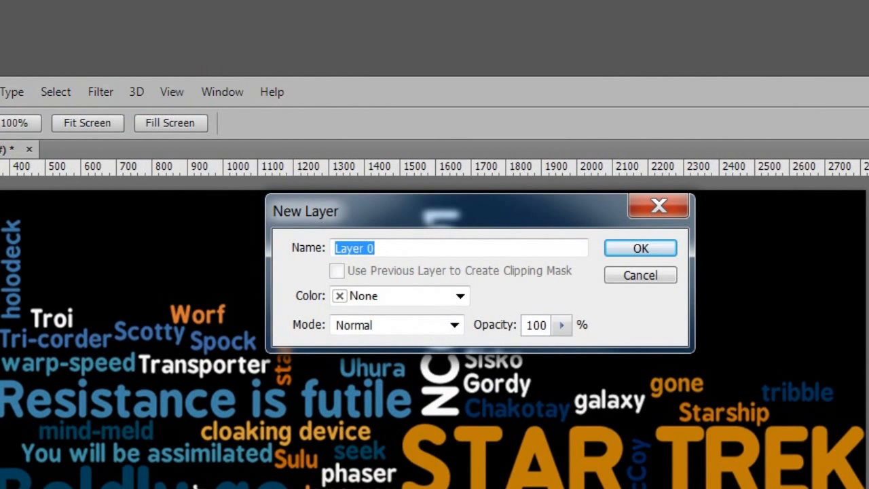
text(wordle)
click(654, 249)
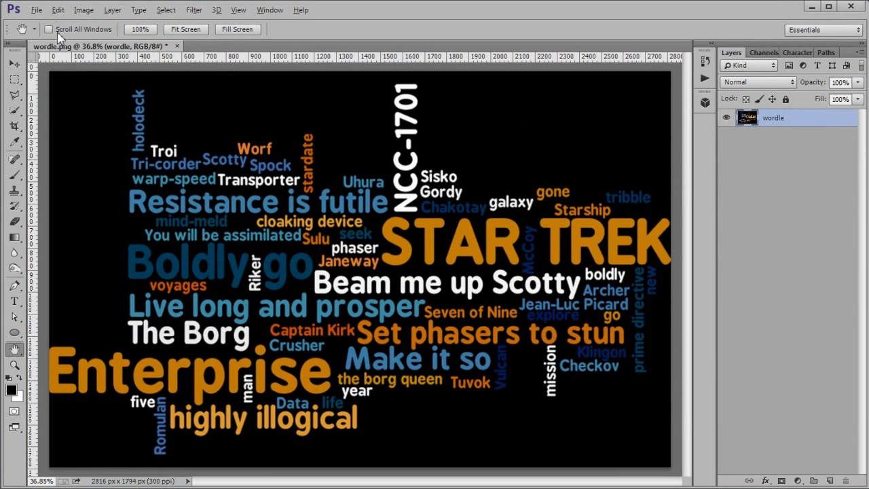
Save the document in the Star Trek folder as trek in Photoshop (PSD) format
click(36, 9)
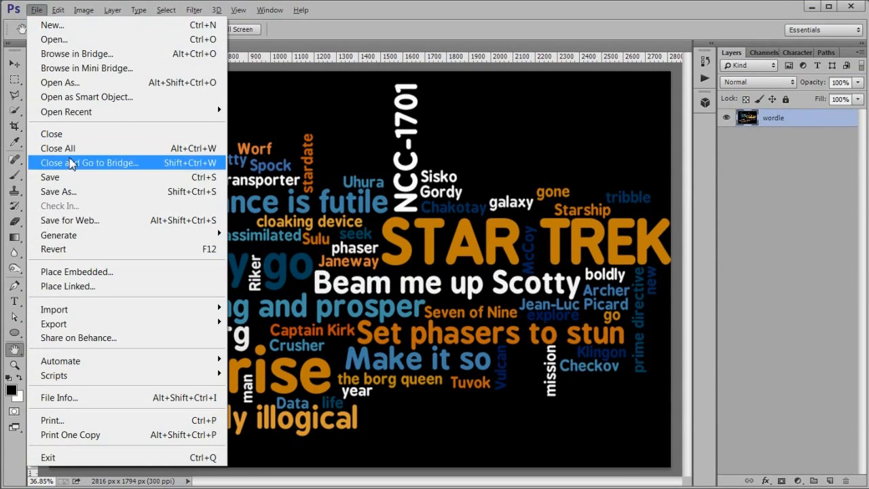
click(80, 191)
text(trek)
click(263, 344)
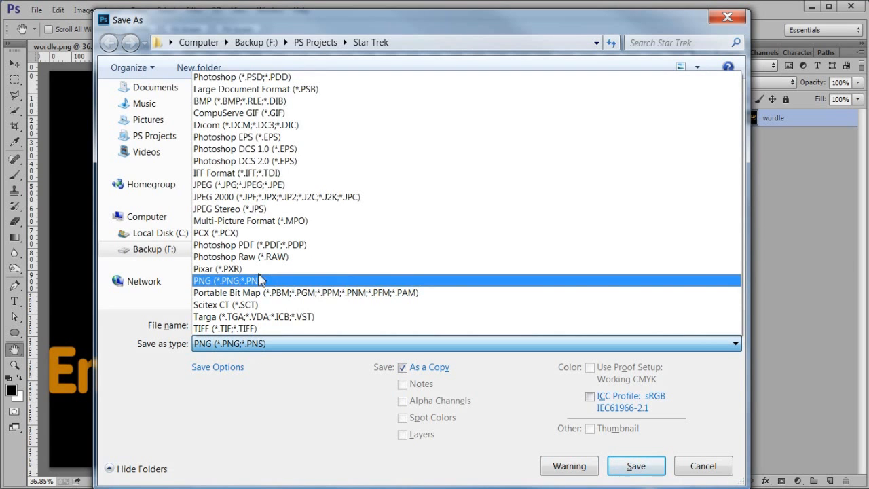
click(289, 77)
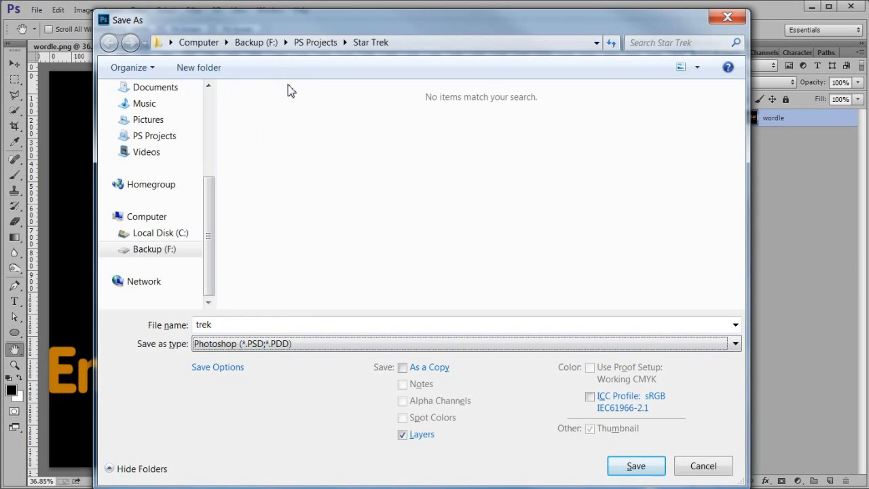
click(631, 468)
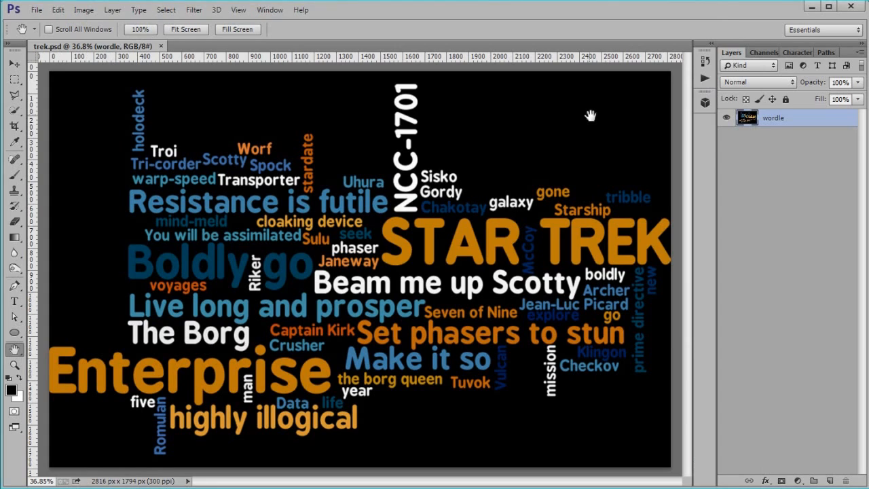
Select all the lettering with Color Range, using inverted Shadows with range 0 and a fuzziness below 20%
click(166, 10)
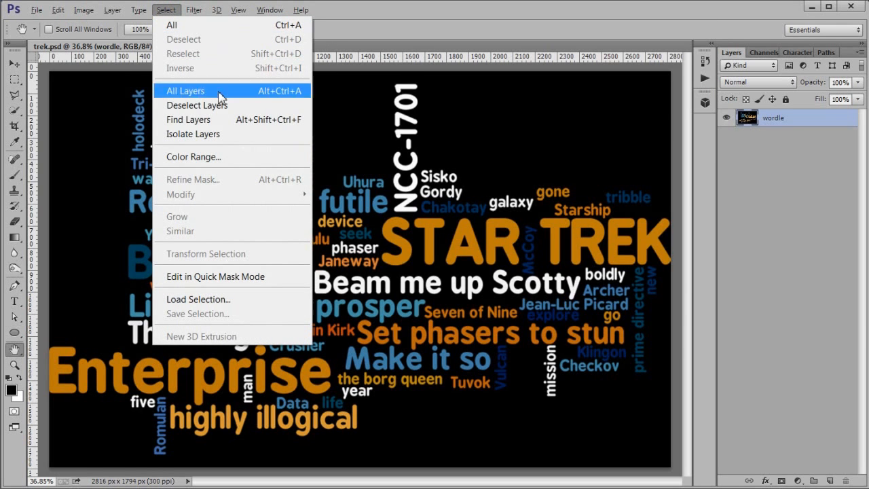
click(248, 156)
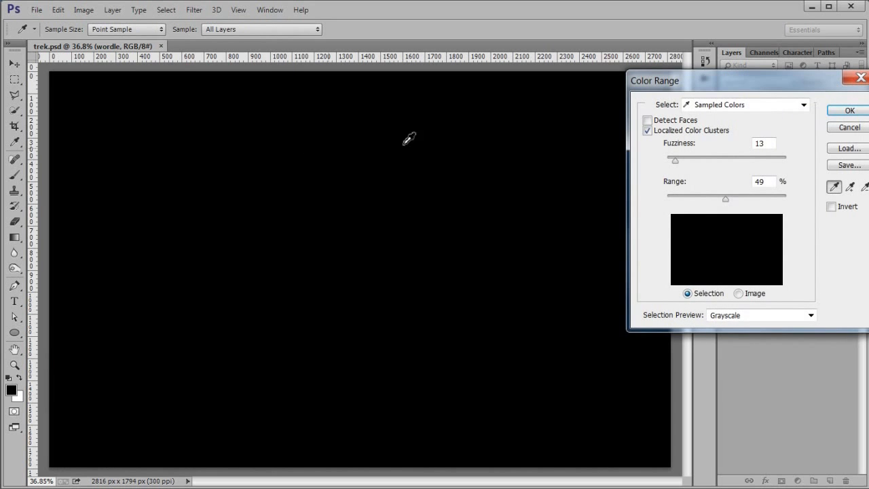
drag(777, 92, 516, 114)
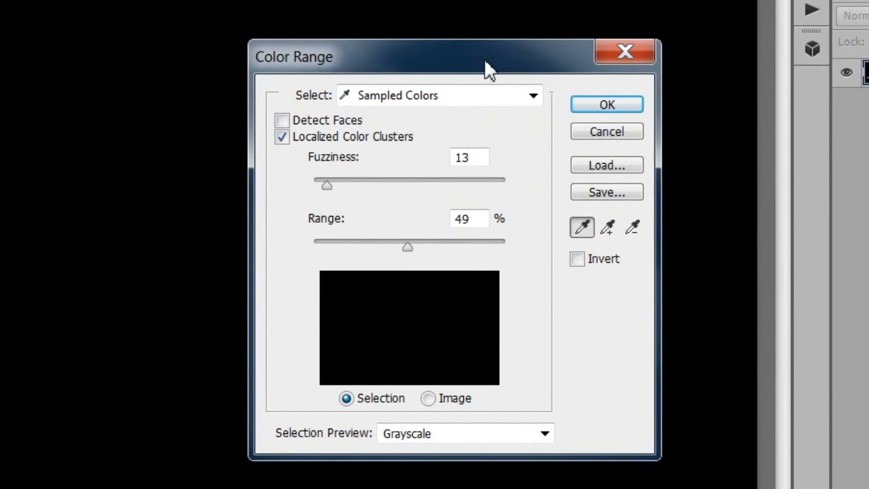
click(533, 96)
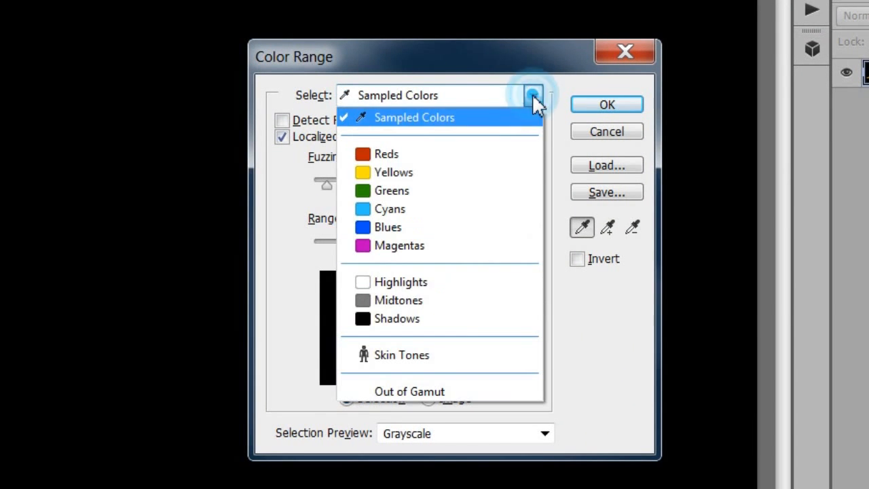
click(468, 322)
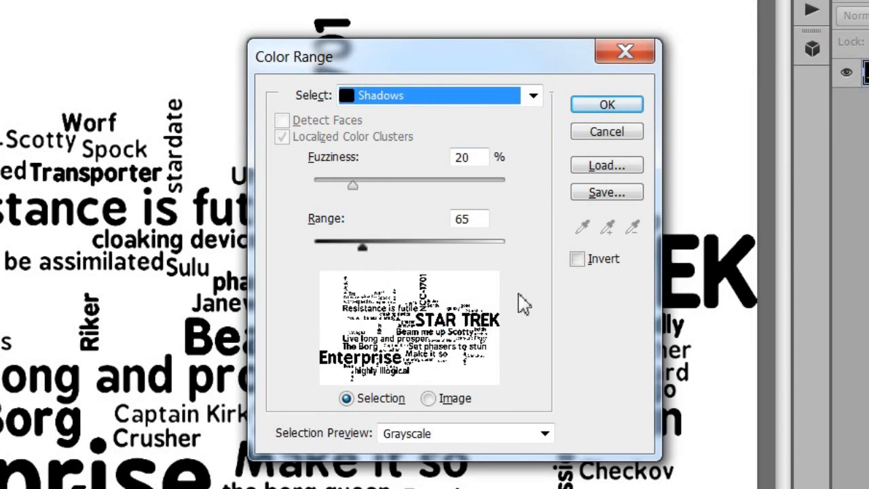
click(578, 261)
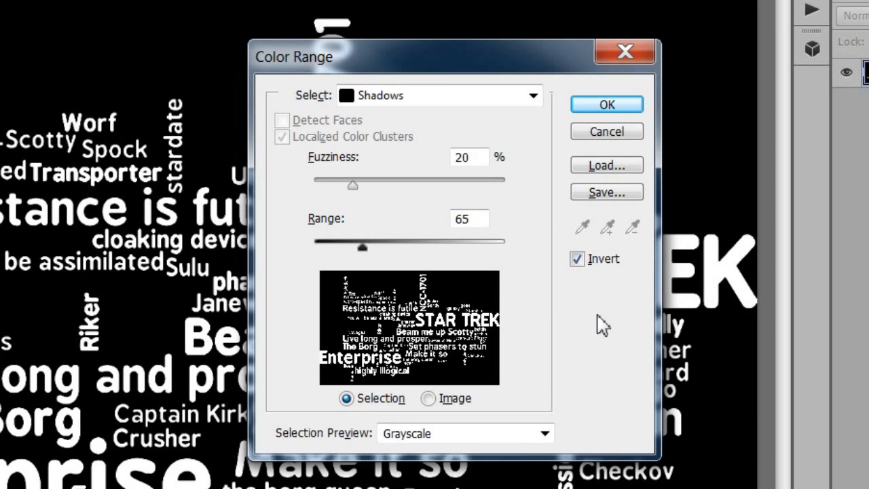
drag(362, 249, 313, 253)
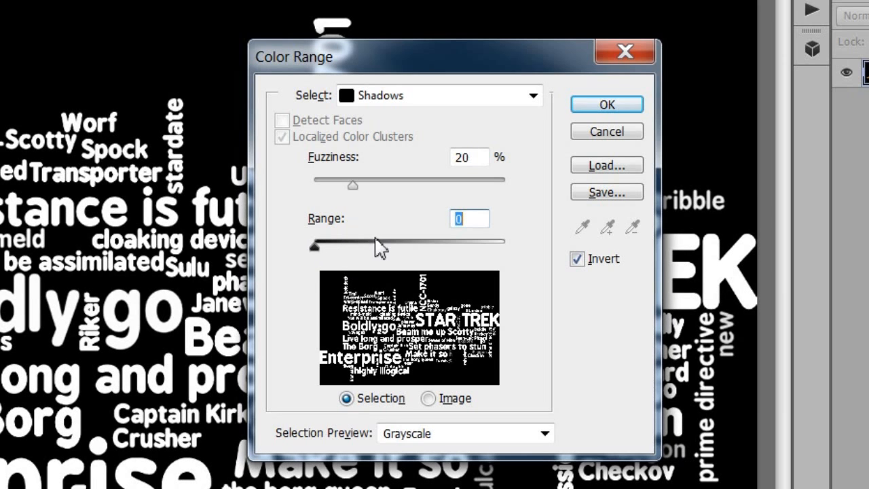
mouse_move(353, 185)
mouse_down()
mouse_move(317, 184)
mouse_move(341, 186)
mouse_up()
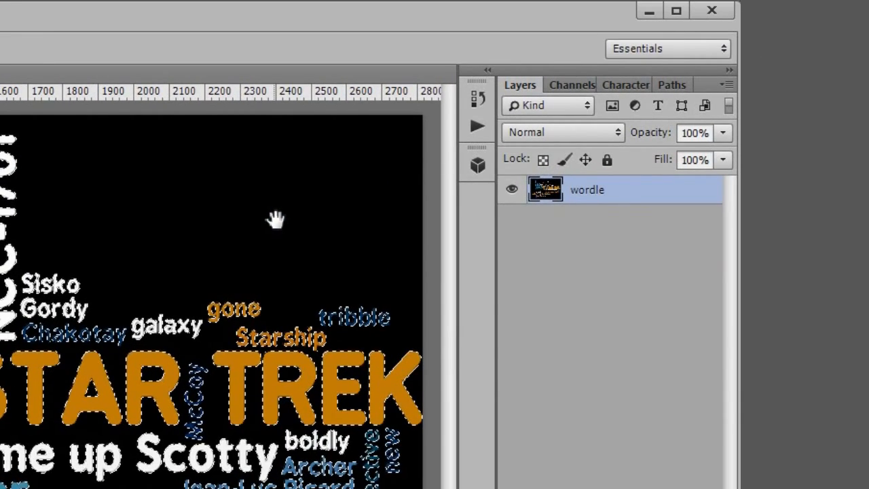
Copy the selected lettering to a new layer and name it letters
key(ctrl+j)
double_click(597, 190)
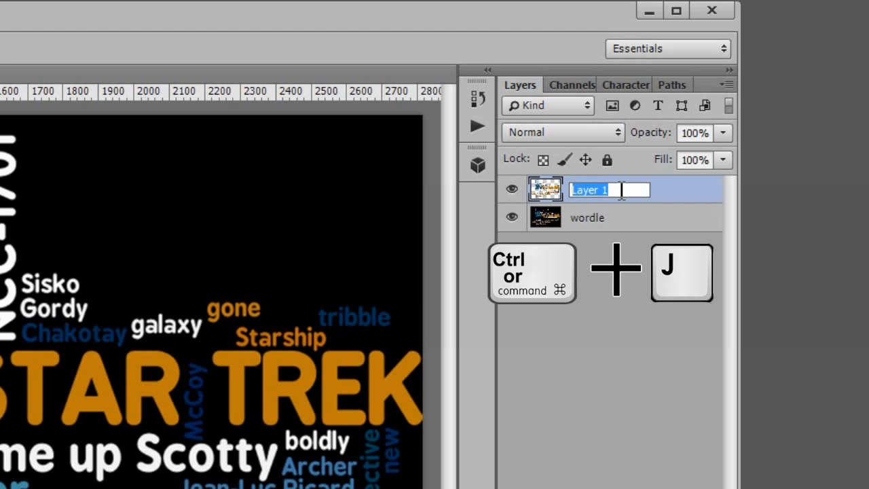
text(letters)
key(Return)
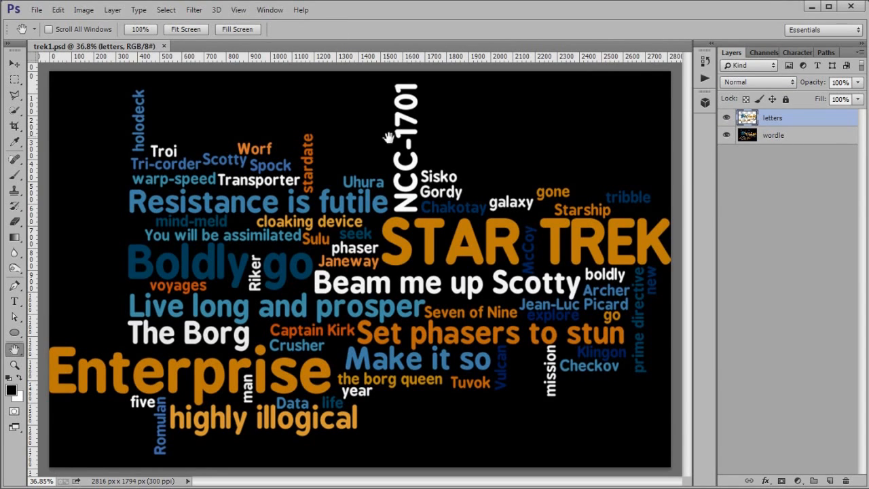
Place the starfield image as embedded and scale it from its center to about 56% so it covers the whole canvas
scroll(389, 136, down, 2)
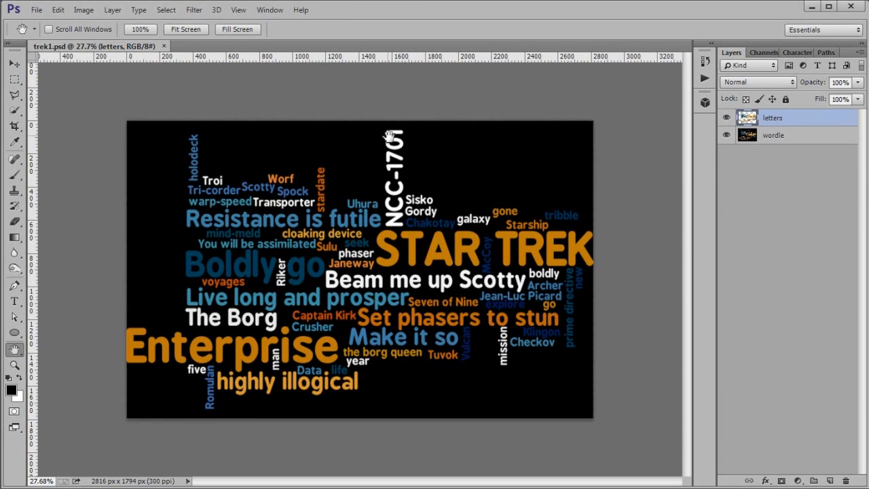
click(36, 10)
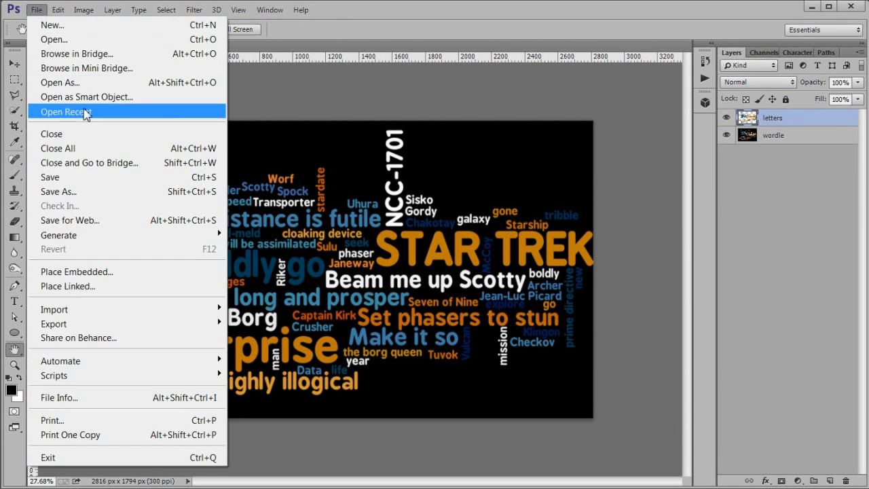
click(110, 273)
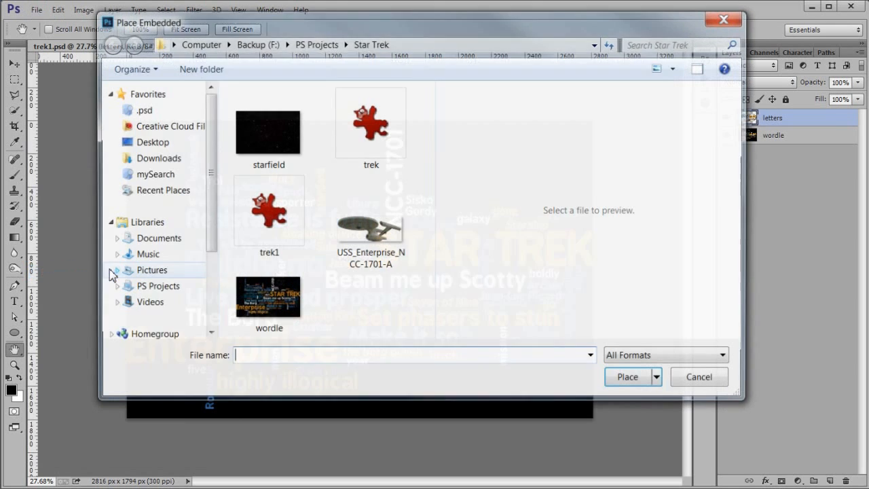
click(271, 138)
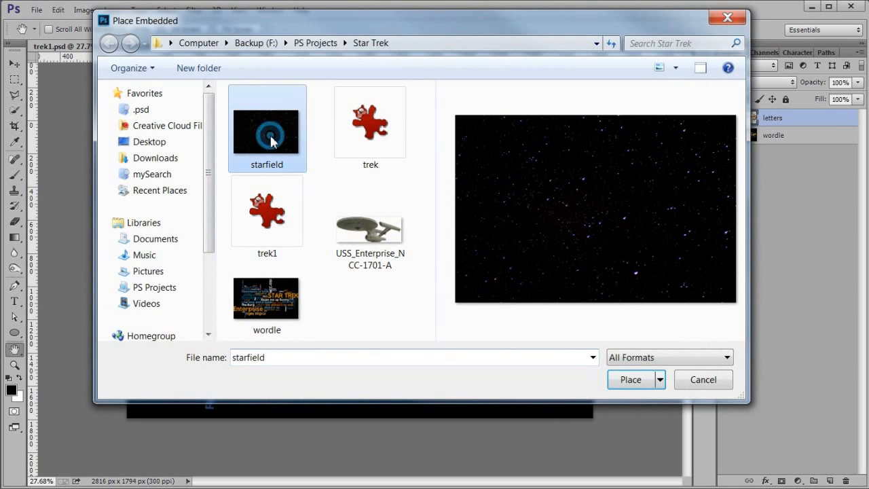
click(631, 380)
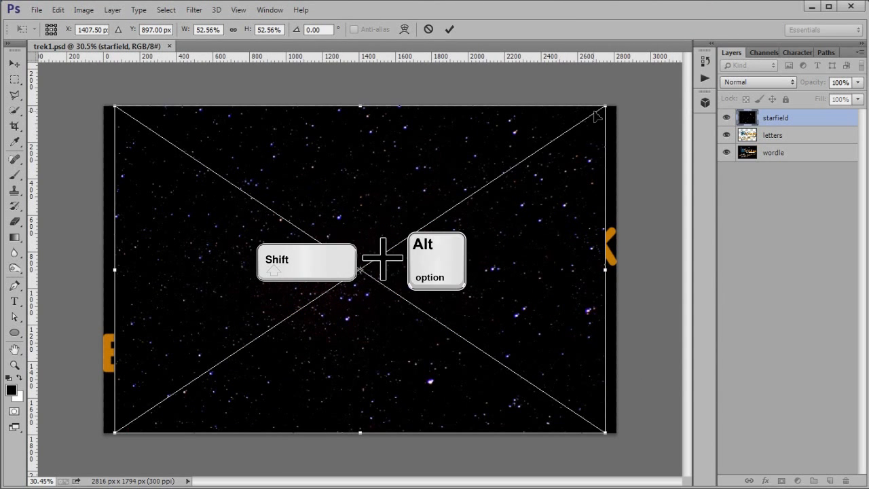
drag(607, 109, 620, 97)
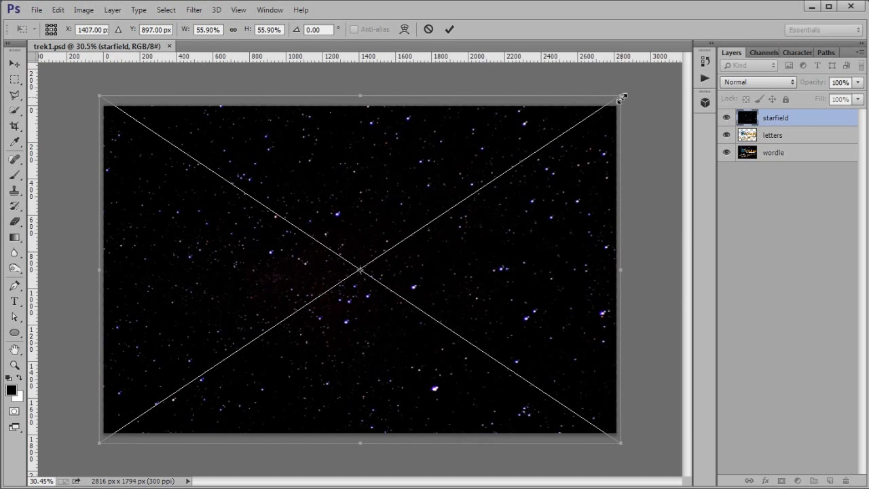
click(449, 30)
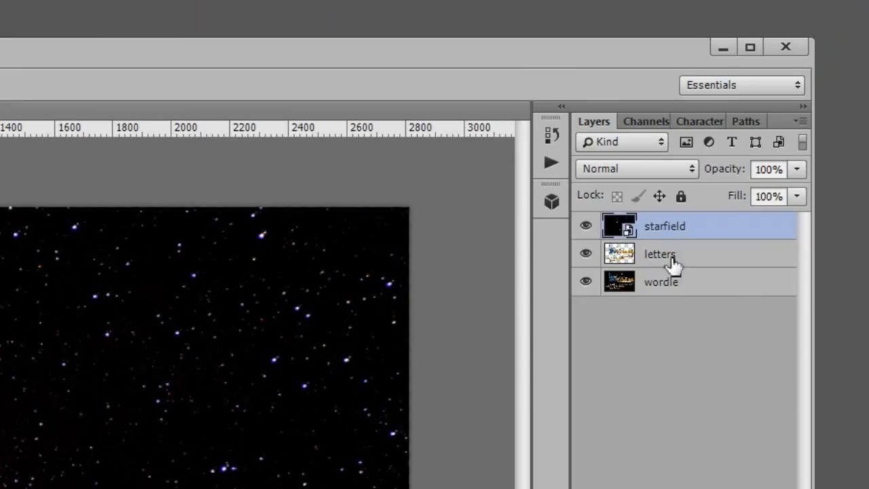
Move the letters layer above the starfield layer and delete the wordle layer
click(789, 137)
drag(686, 259, 690, 225)
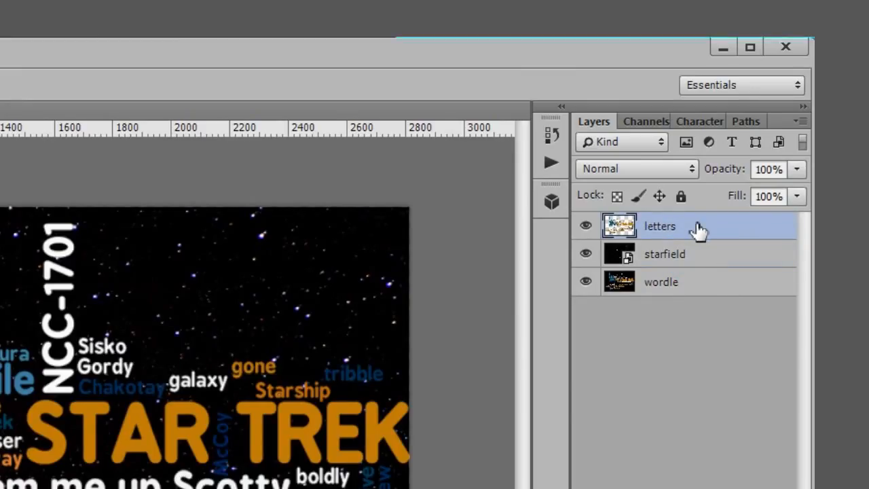
click(705, 287)
key(Delete)
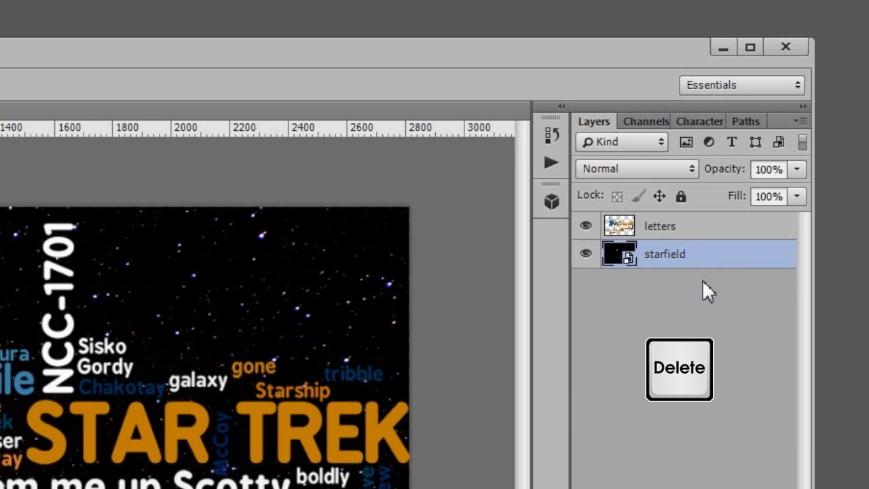
Place the Enterprise_monument_Vulcan_Alberta_2013 photo as embedded above the letters layer at its default size and activate the Pen tool
click(705, 229)
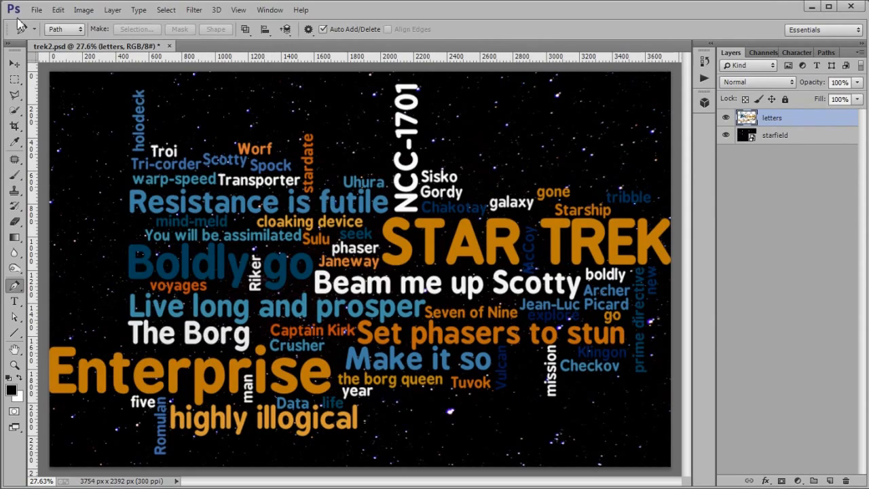
click(36, 10)
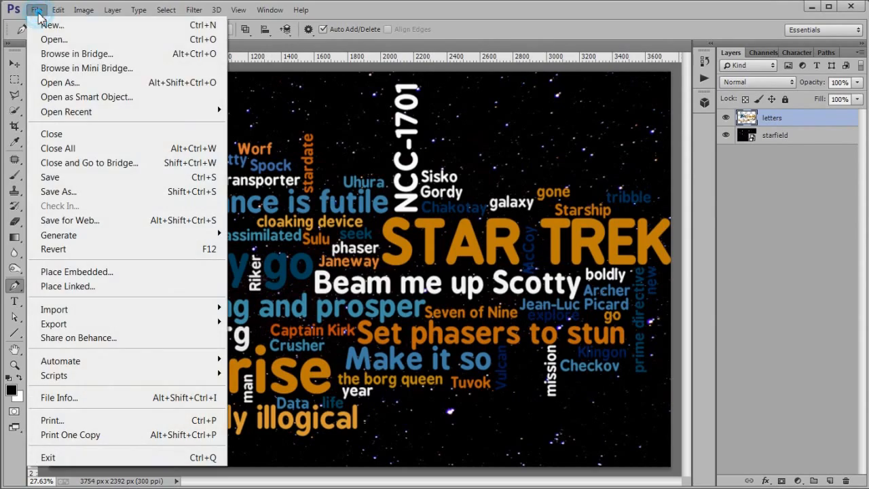
click(130, 274)
click(272, 166)
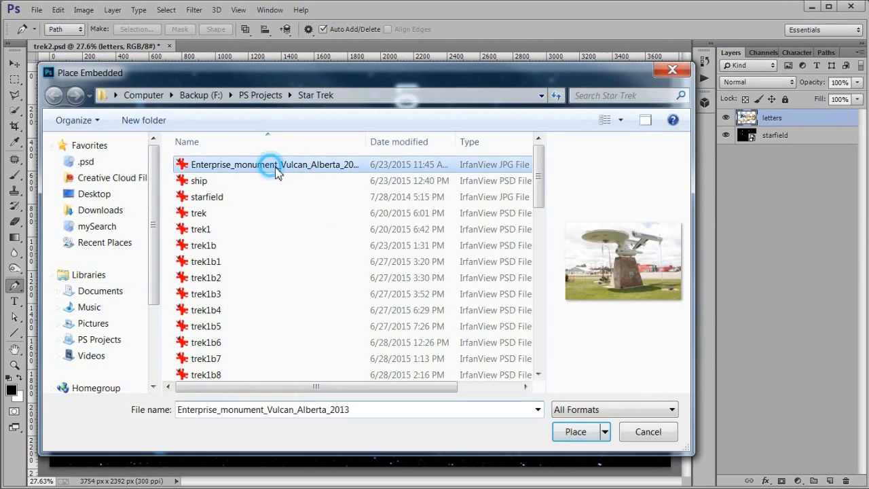
click(576, 431)
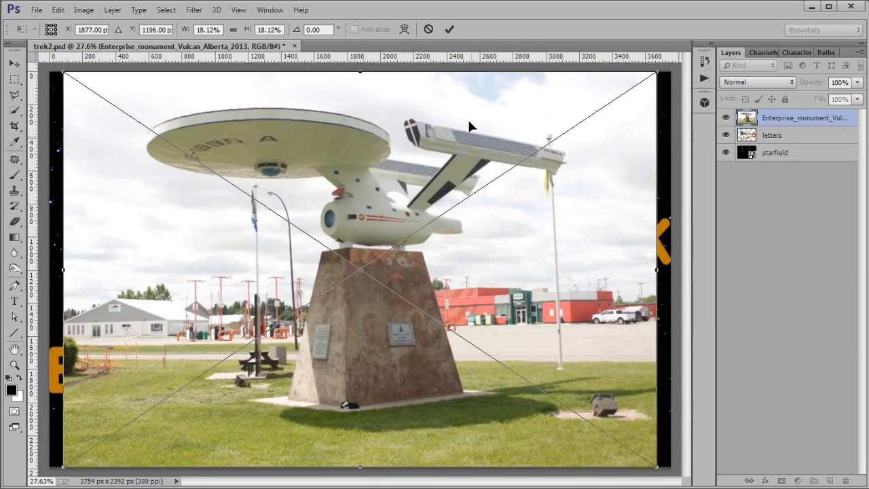
click(448, 29)
key(p)
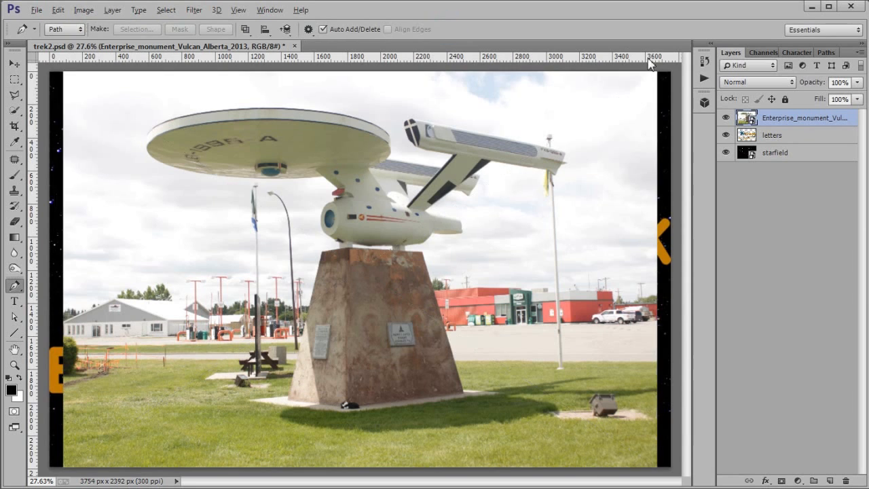
Hide the letters layer, then rasterize the Enterprise monument photo layer and rename it ship
click(726, 136)
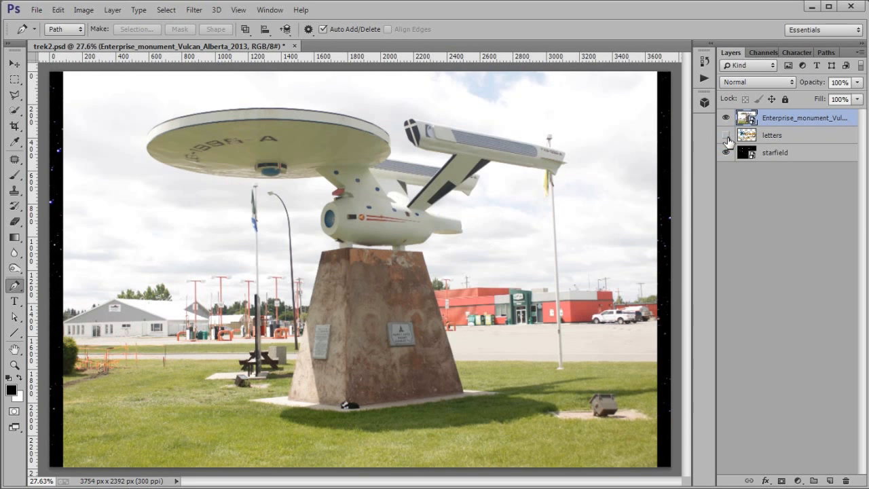
right_click(764, 121)
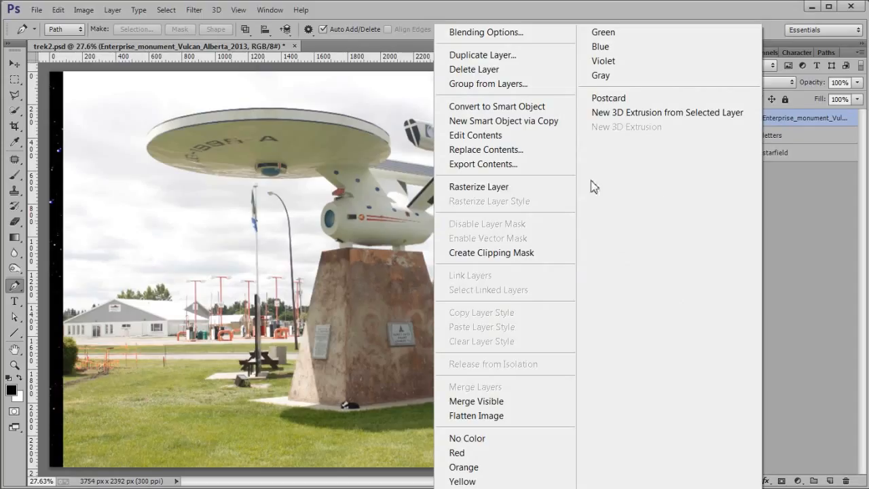
click(547, 186)
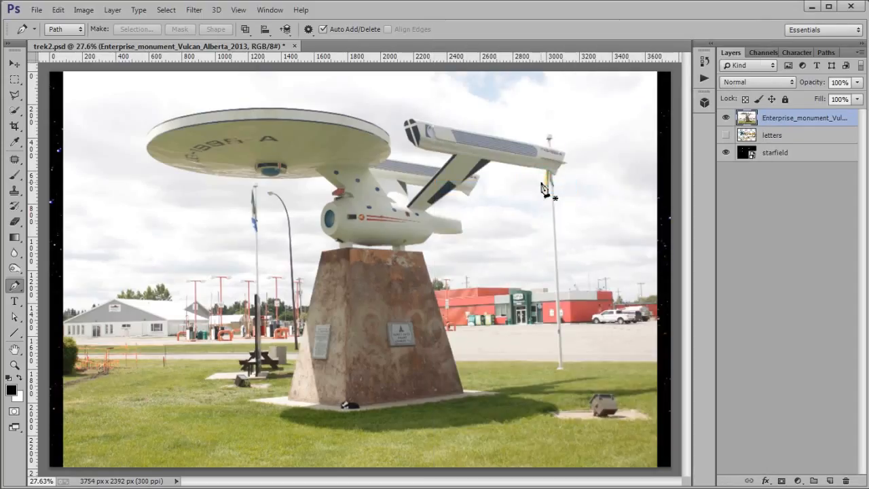
double_click(779, 118)
text(ship)
key(Return)
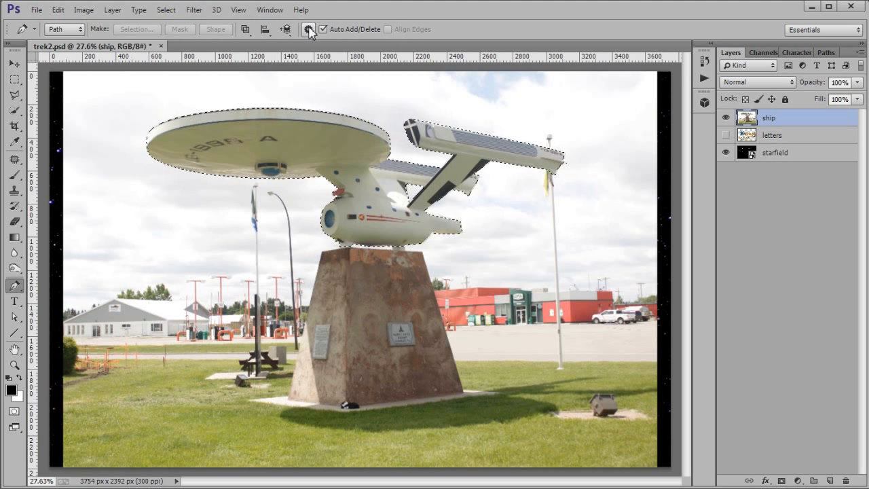
Invert the selection around the ship, delete the photo's background on the ship layer and deselect
click(166, 10)
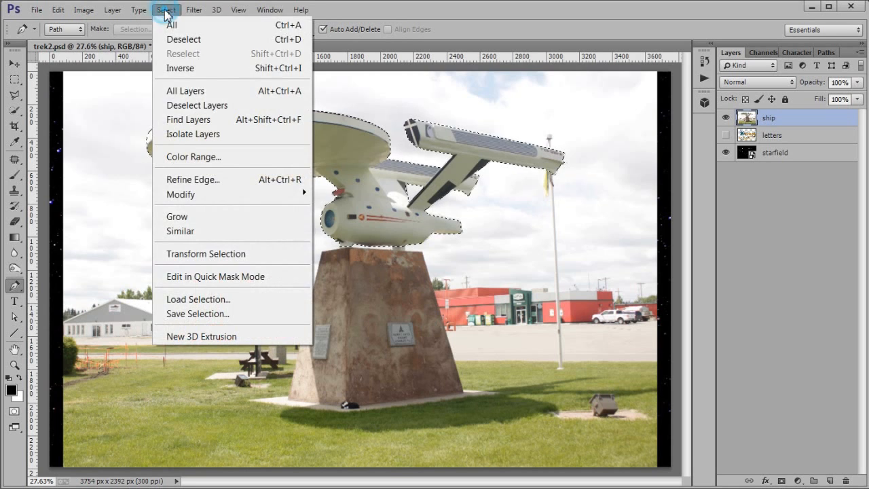
click(209, 69)
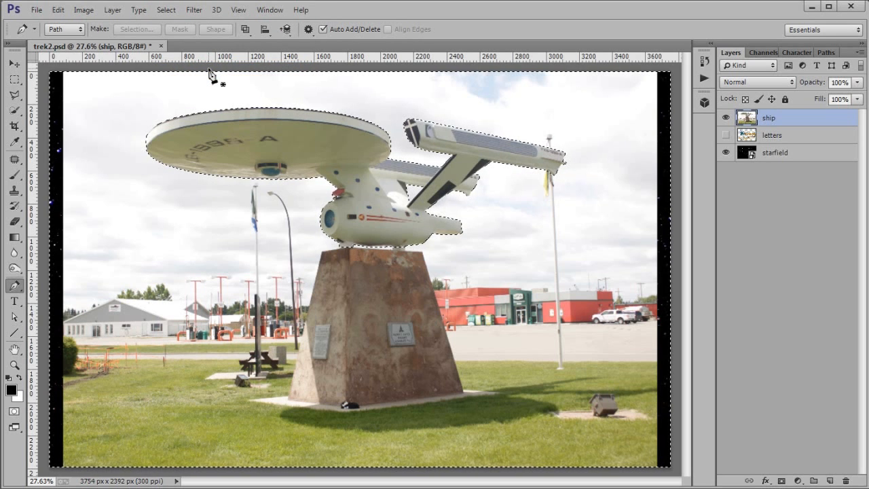
key(Delete)
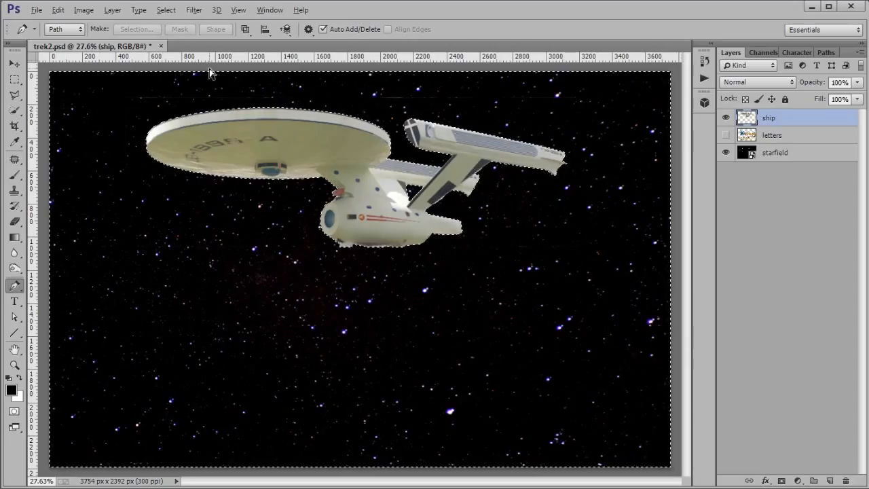
key(ctrl+d)
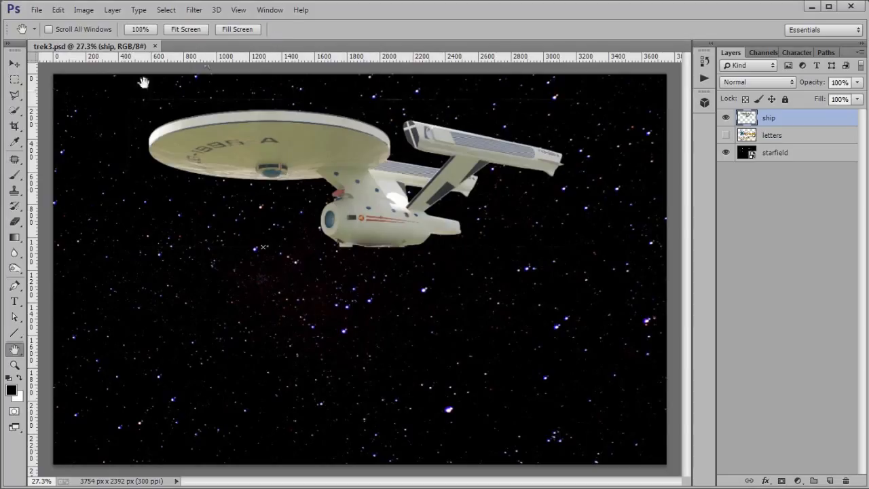
Add a layer mask to the ship layer and activate the Brush tool with the default black and white colors
click(14, 175)
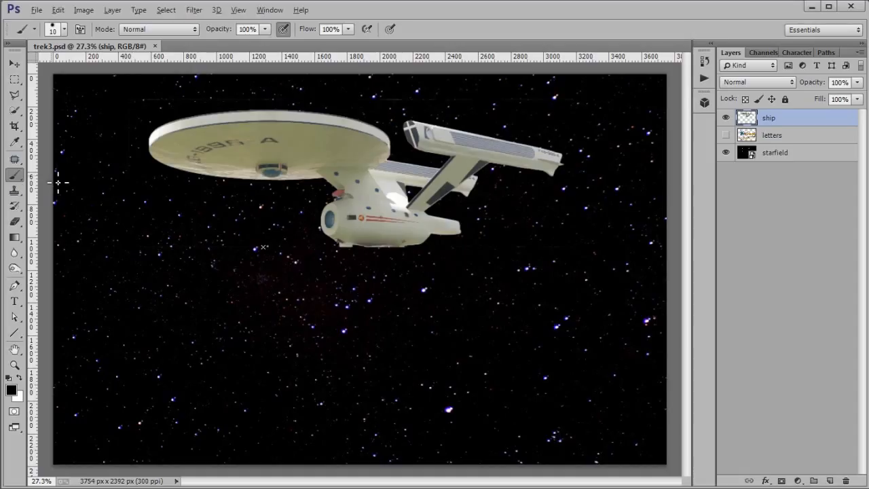
key(d)
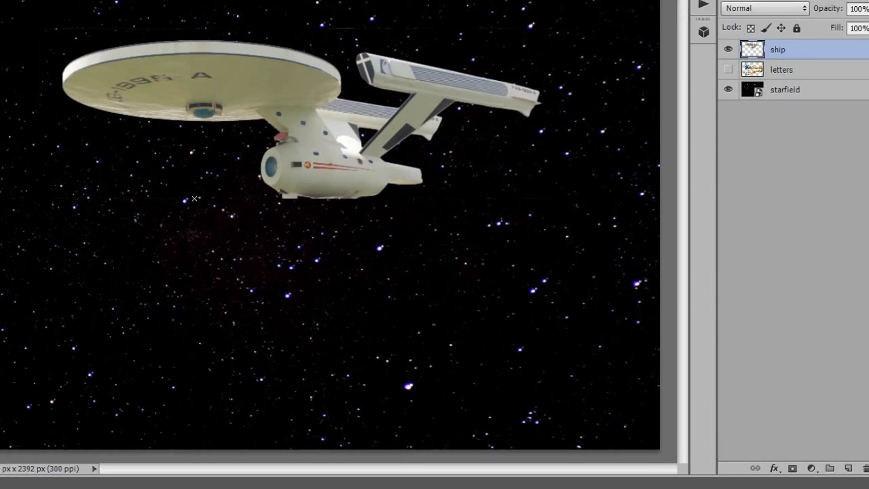
click(796, 464)
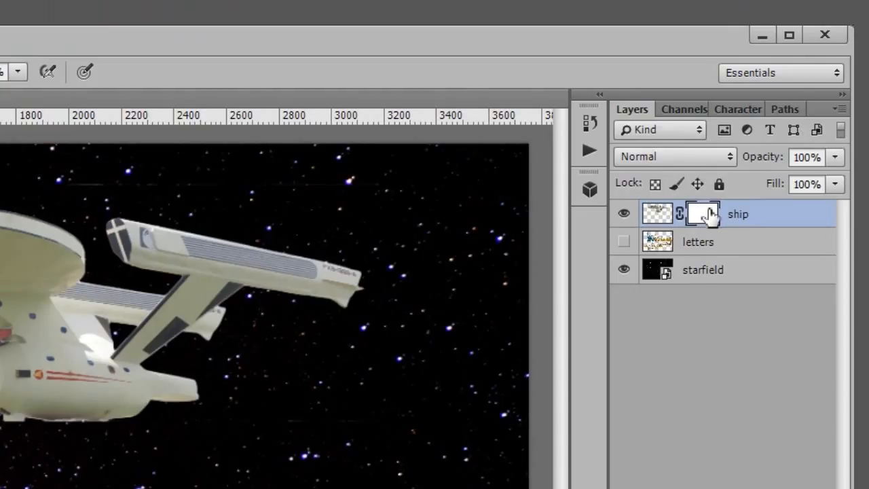
click(790, 27)
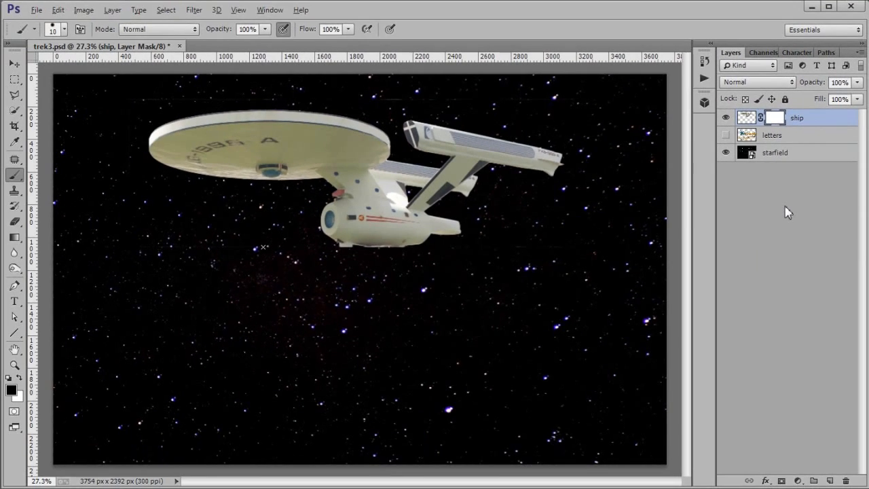
Paint black on the ship's mask with a 10 px brush to trim the edge around the red part at the front of the neck
scroll(339, 167, up, 5)
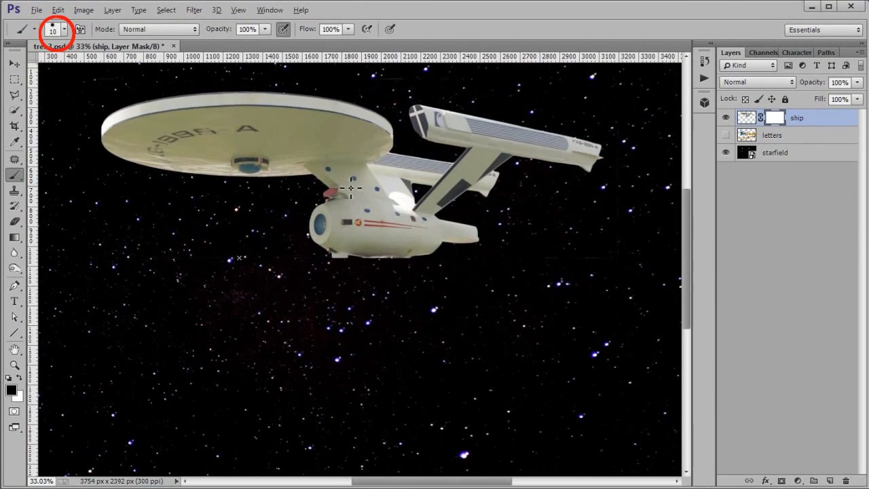
scroll(339, 167, up, 10)
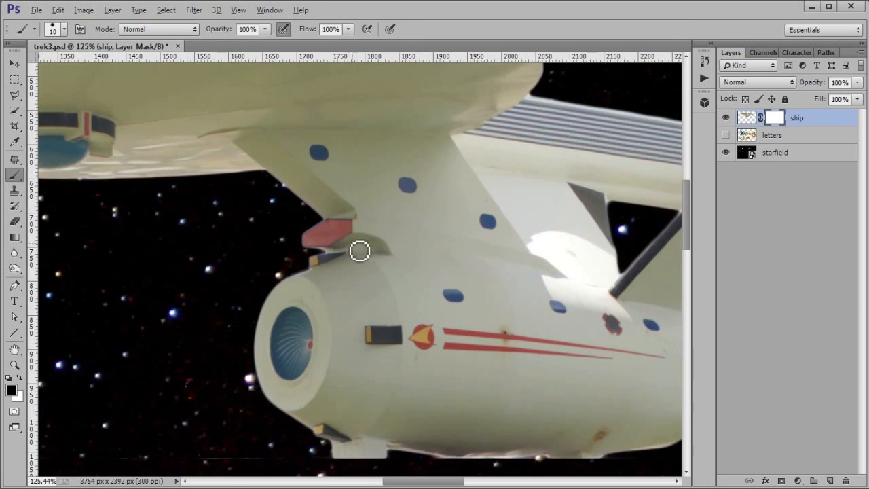
scroll(340, 202, up, 2)
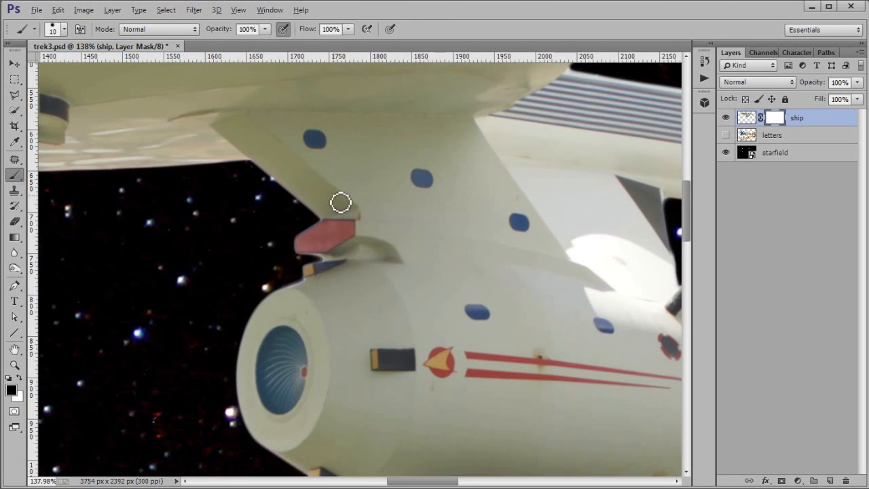
scroll(341, 202, up, 1)
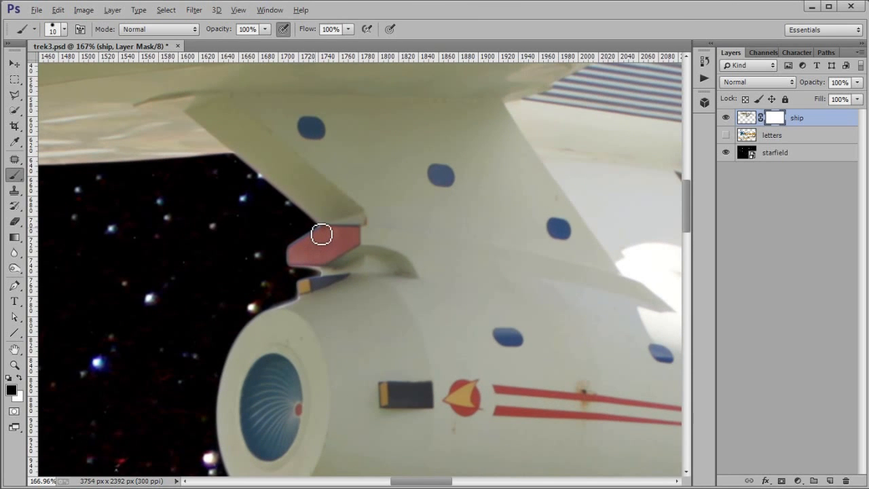
click(315, 228)
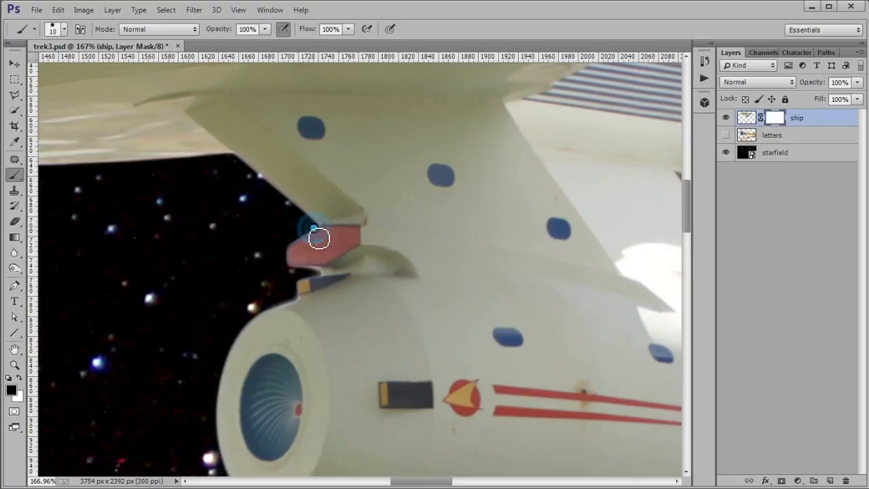
shift+click(320, 292)
mouse_move(310, 282)
mouse_down()
mouse_move(307, 238)
mouse_move(299, 281)
mouse_move(301, 269)
mouse_up()
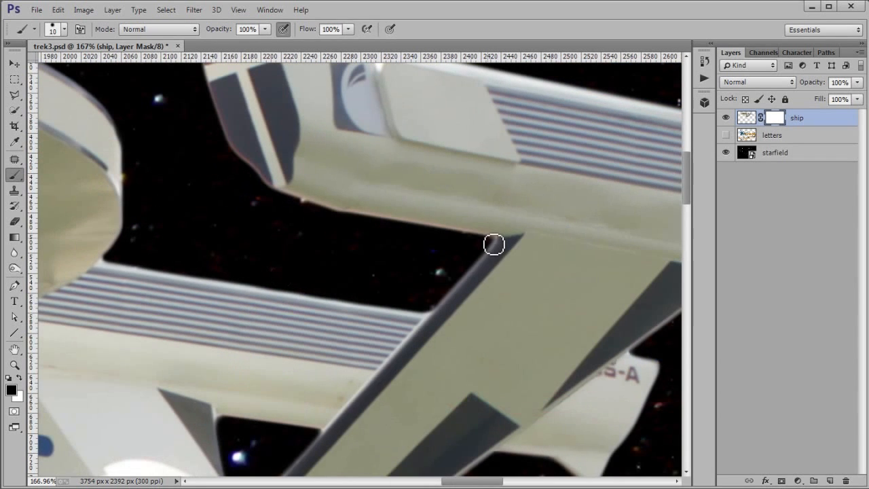
Mask out the fringe along the upper nacelle's underside with straight black brush strokes and restore an overpainted spot in white
shift+click(344, 219)
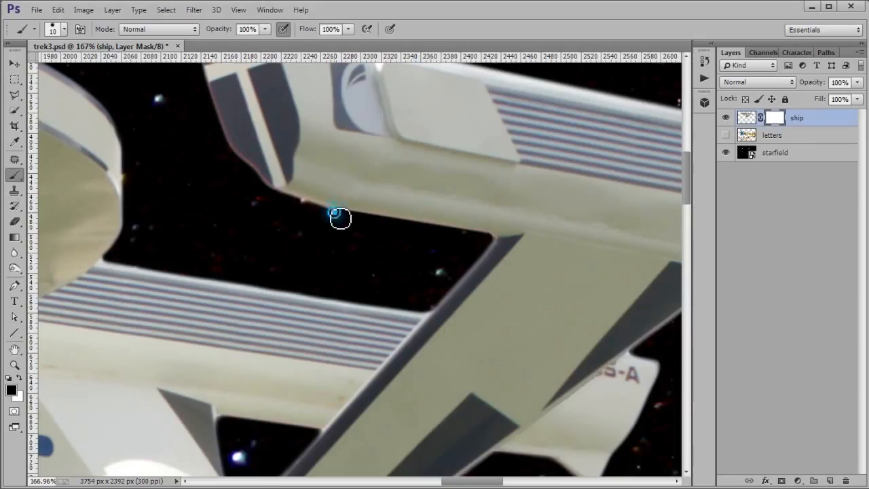
shift+click(281, 198)
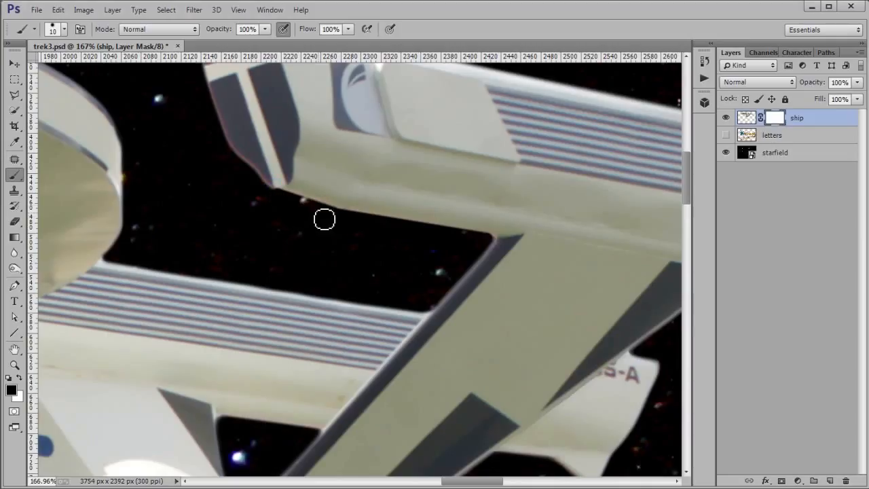
drag(352, 210, 338, 206)
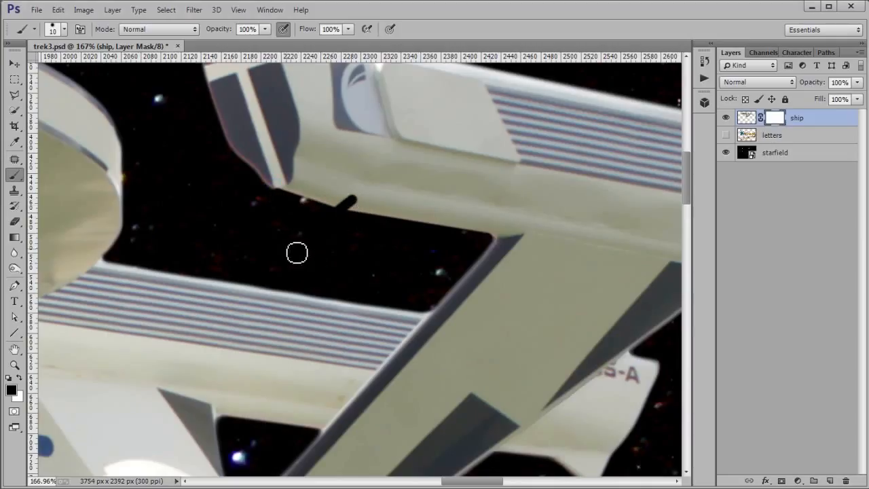
key(x)
drag(371, 202, 346, 205)
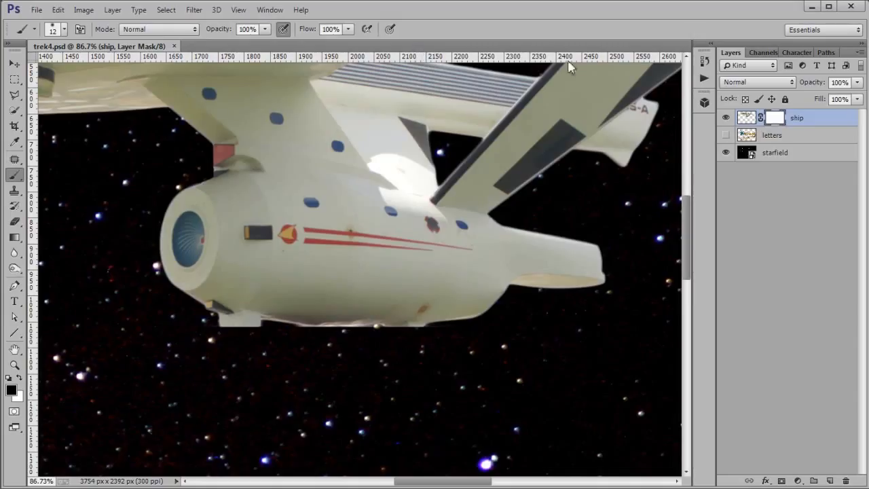
With the ship's mask active, draw a curved Pen path along the lower hull's bottom edge, ending in a corner point
click(779, 119)
click(14, 286)
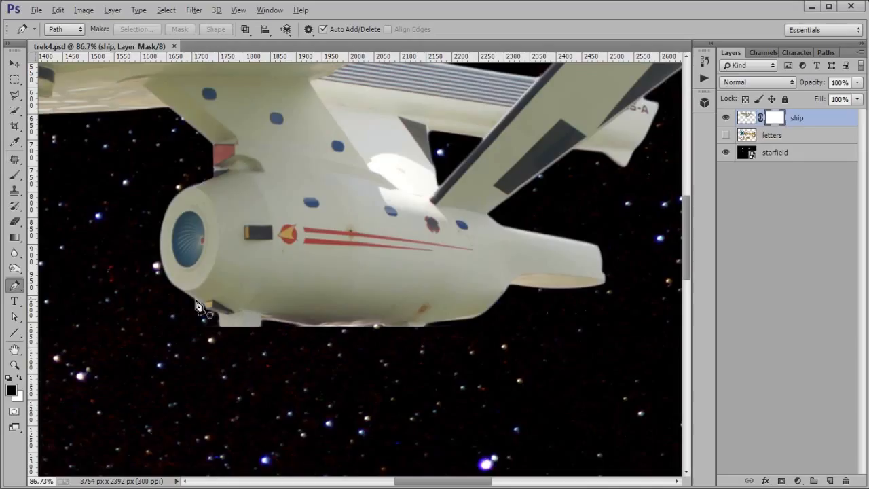
click(196, 301)
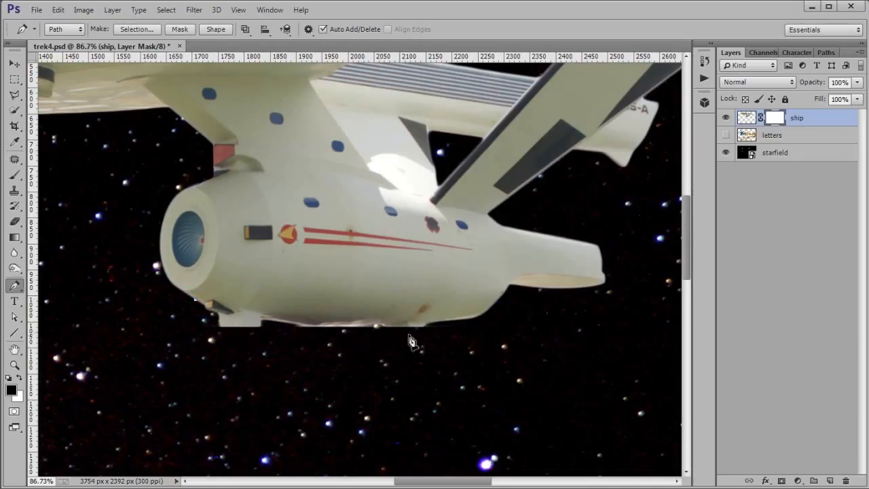
click(491, 309)
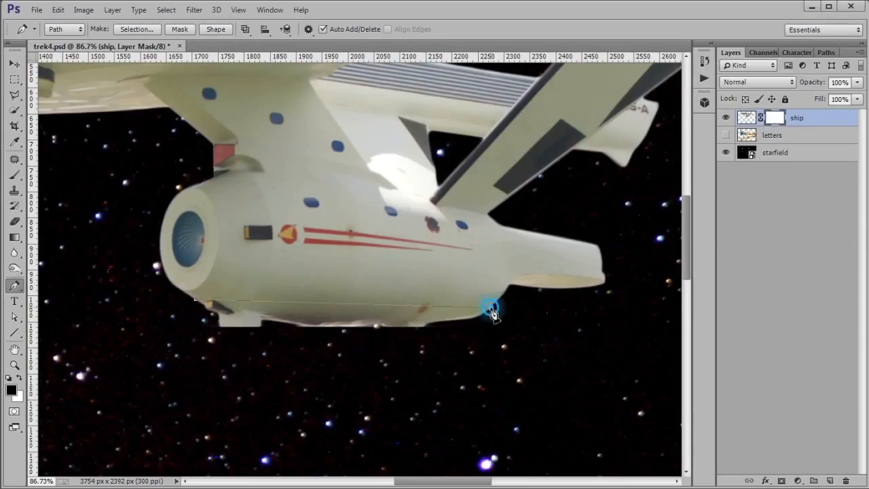
drag(492, 309, 588, 270)
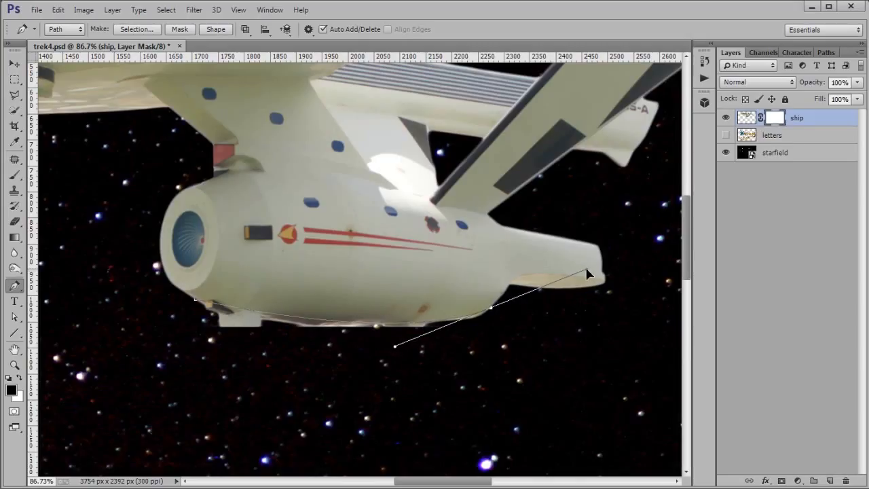
click(490, 310)
Continue the path with straight segments through the starfield below the hull and close it at its starting point
click(499, 340)
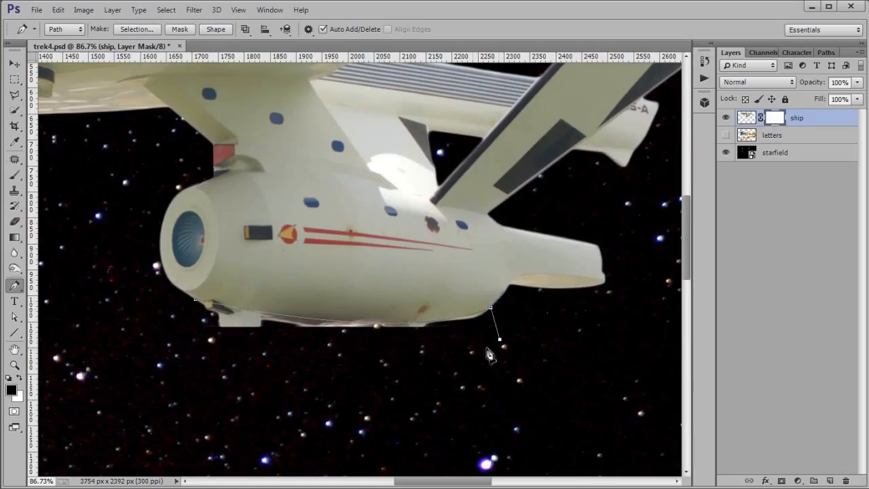
click(438, 354)
click(357, 360)
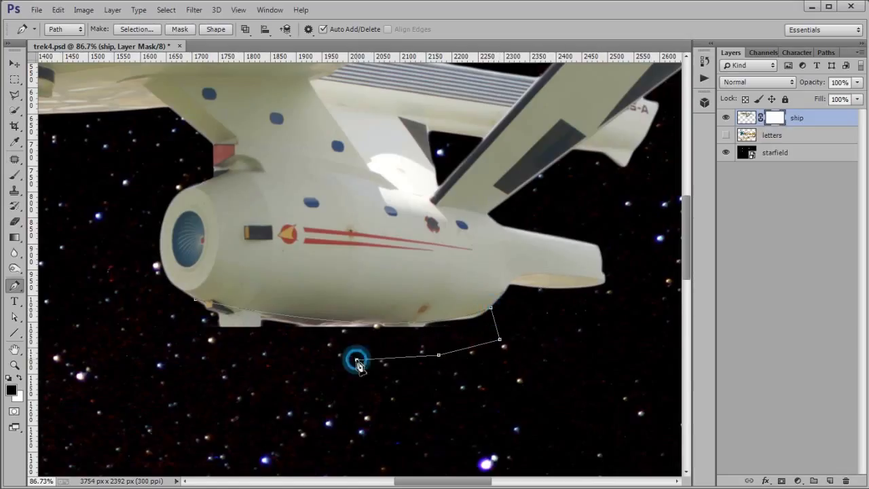
click(254, 363)
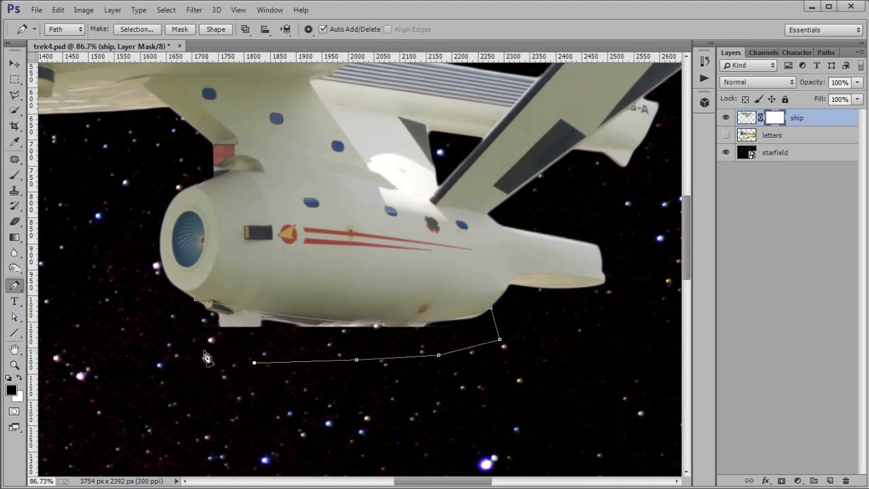
click(182, 333)
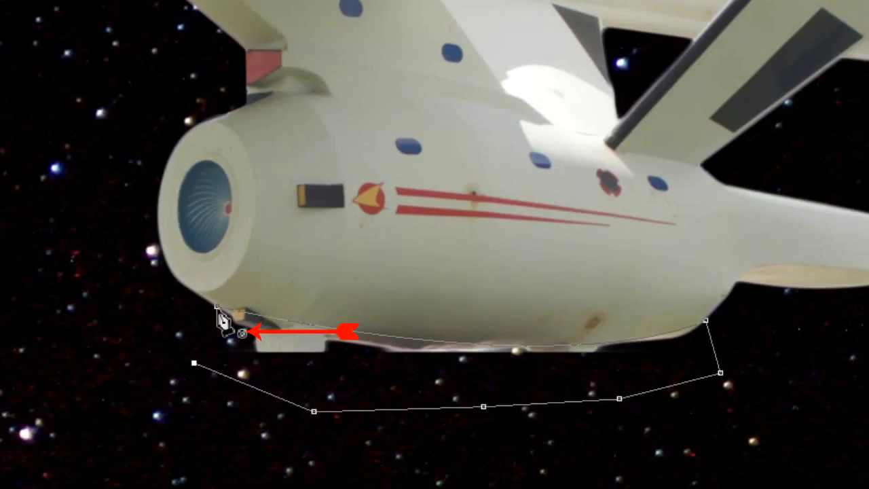
click(217, 308)
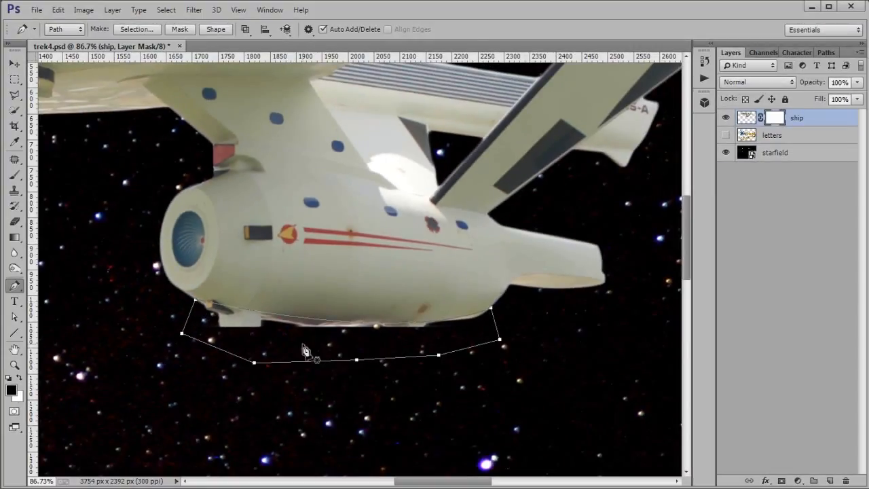
Turn the path into a new anti-aliased selection with a 1 pixel feather and fill it with black on the ship's mask
right_click(305, 350)
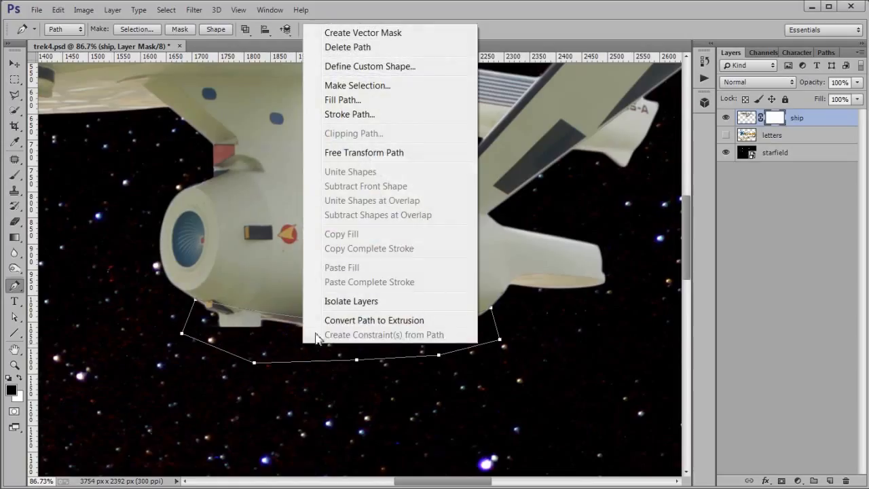
click(402, 85)
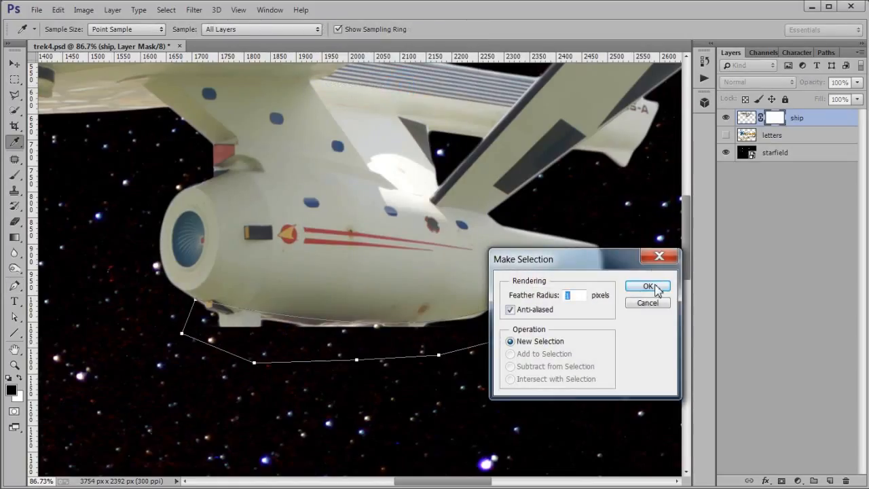
click(649, 286)
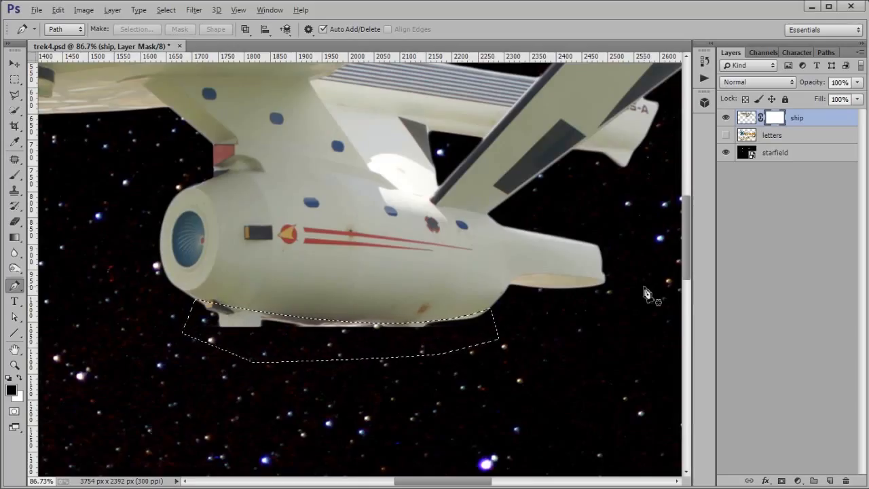
key(alt+BackSpace)
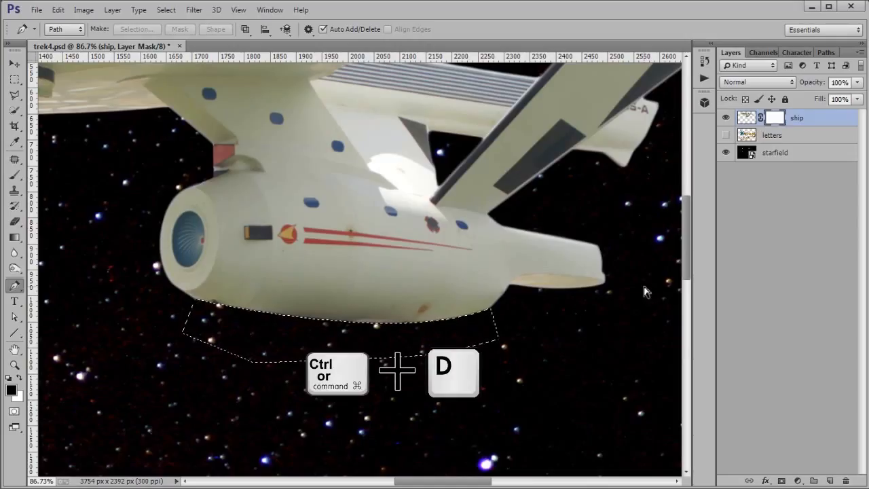
Clear the selection below the hull and apply the ship's layer mask permanently
key(ctrl+d)
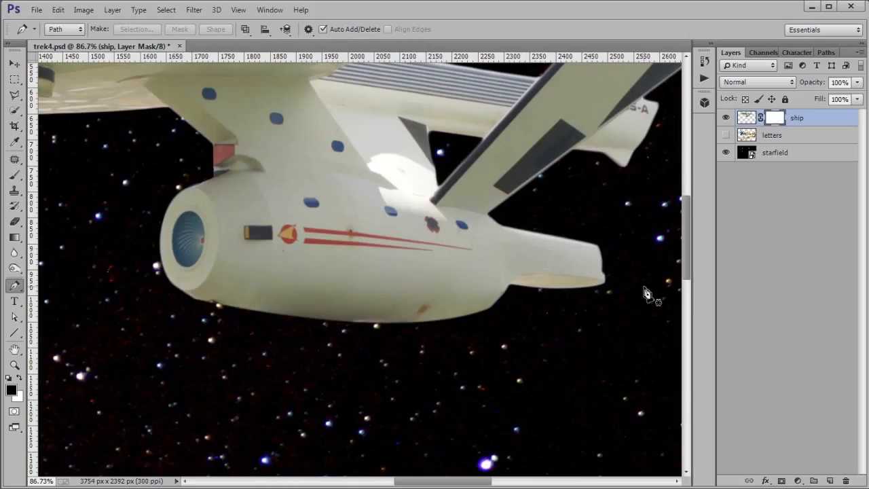
right_click(775, 120)
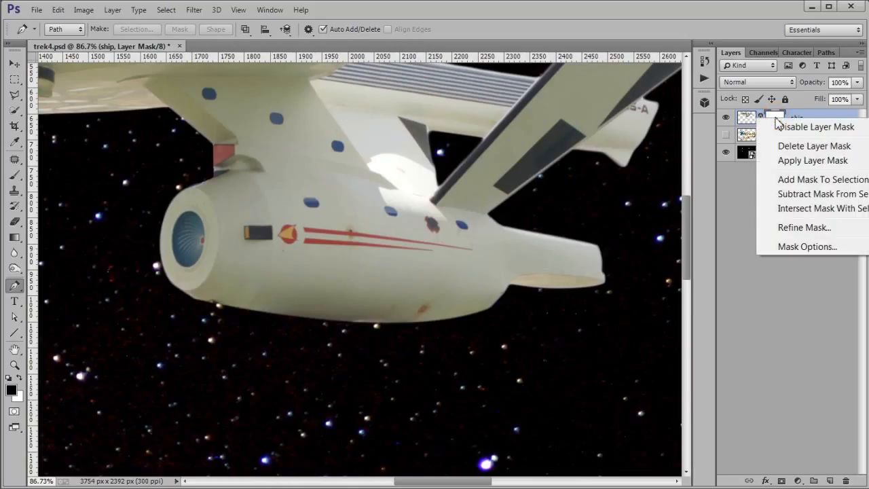
click(793, 161)
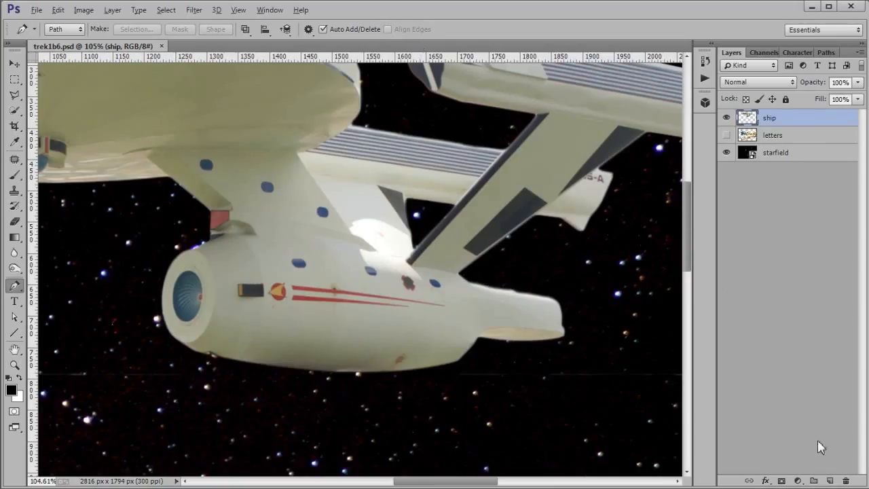
Create a layer named fix above the ship, clip it to the ship layer, and choose the Patch tool for retouching
click(830, 481)
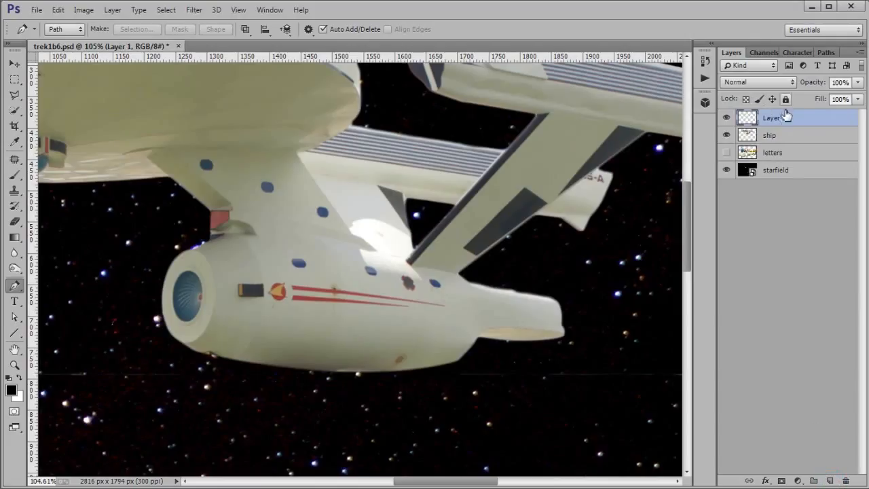
double_click(781, 118)
text(fix)
key(Return)
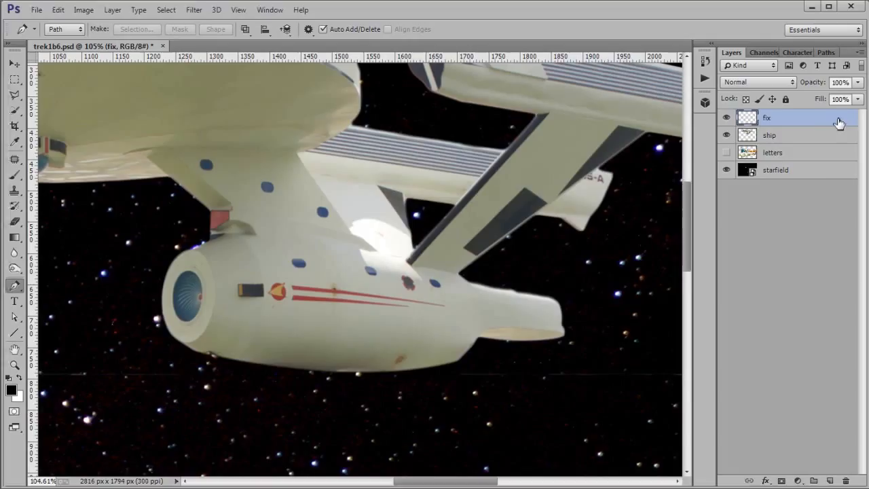
right_click(827, 119)
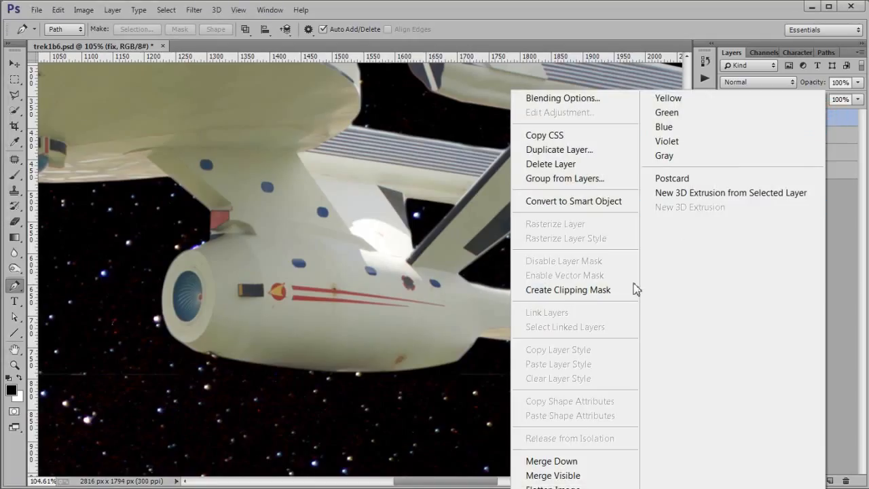
click(609, 294)
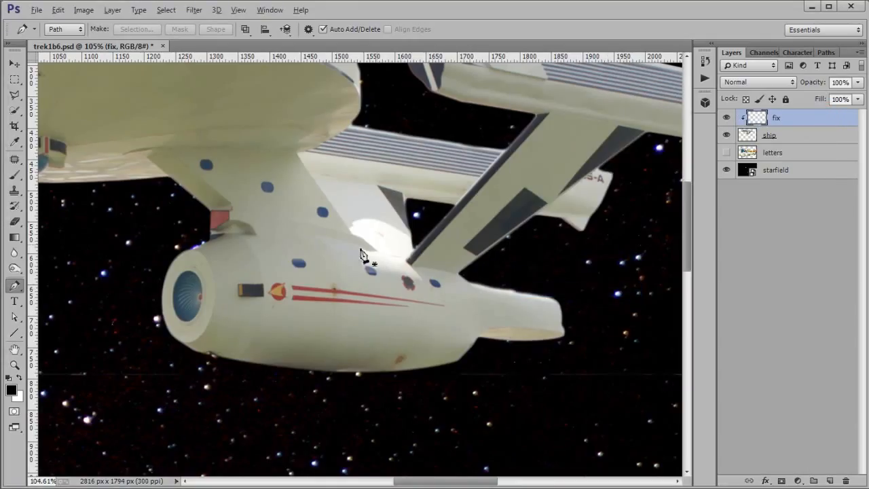
click(15, 160)
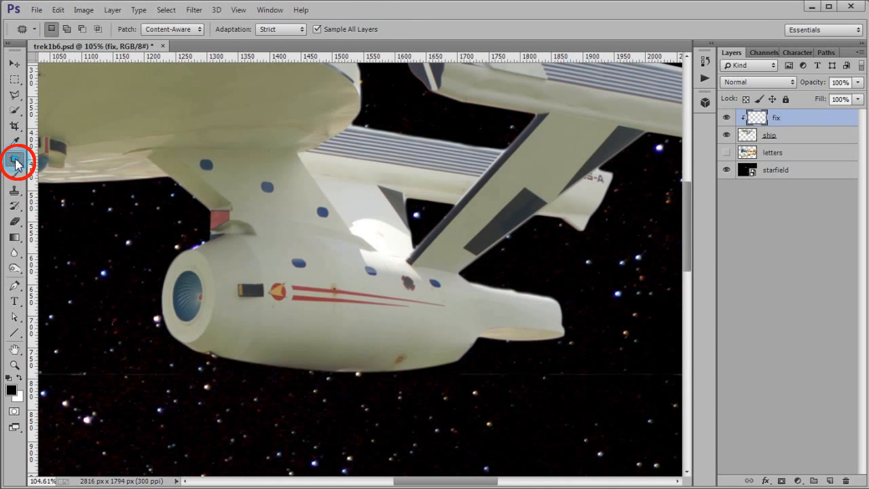
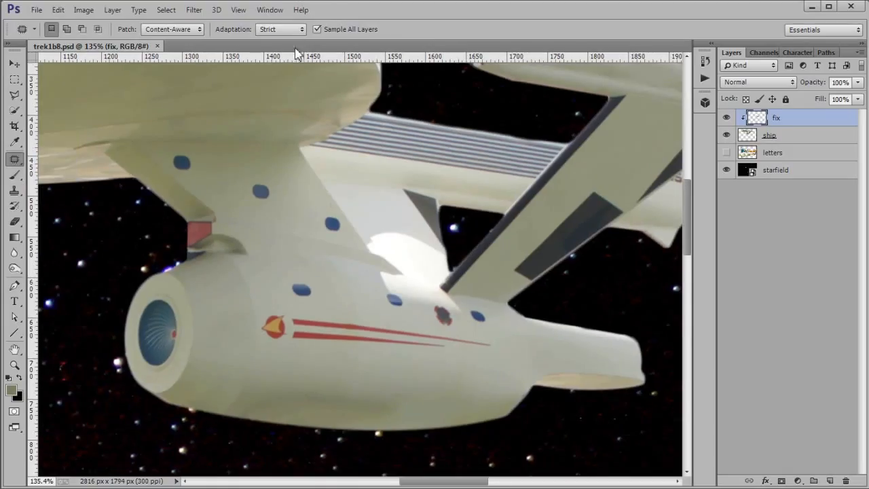
Paint over the red panel at the base of the ship's neck on the fix layer with a 7 px olive-grey brush
click(15, 178)
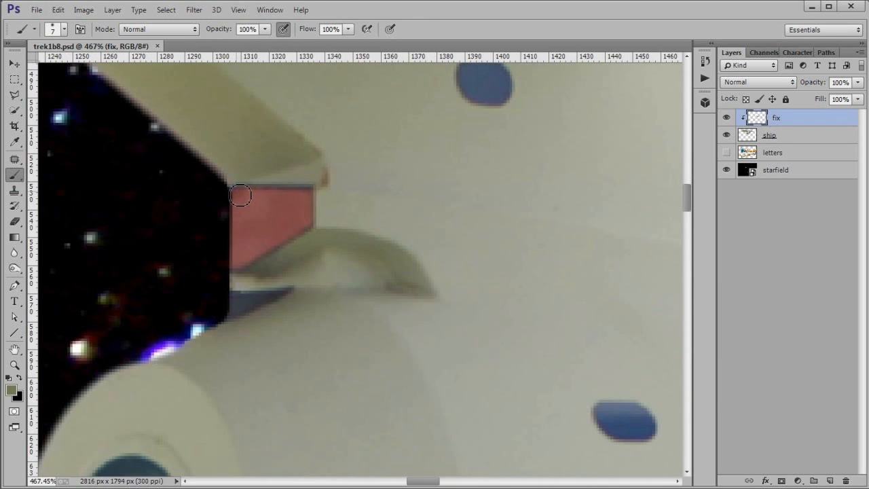
mouse_move(240, 195)
mouse_down()
mouse_move(312, 213)
mouse_move(310, 224)
mouse_move(241, 263)
mouse_move(242, 202)
mouse_move(268, 232)
mouse_move(258, 213)
mouse_move(309, 225)
mouse_move(283, 241)
mouse_move(311, 227)
mouse_move(258, 234)
mouse_move(275, 214)
mouse_up()
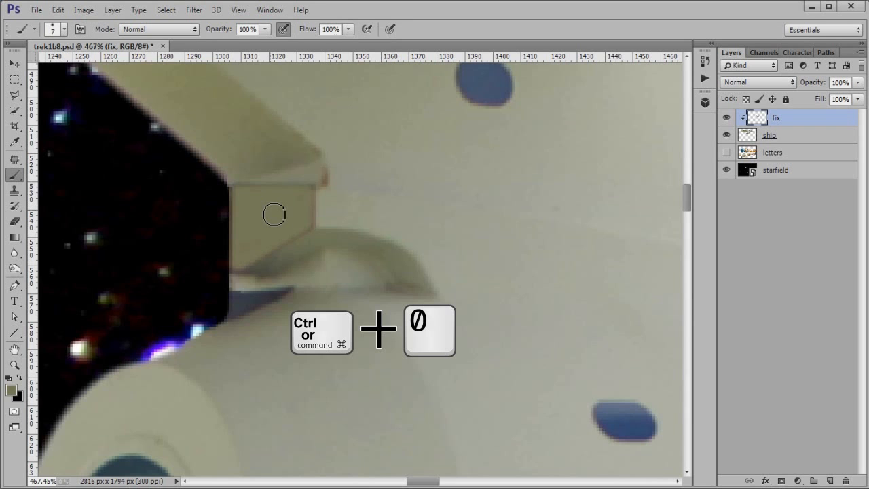
key(ctrl+0)
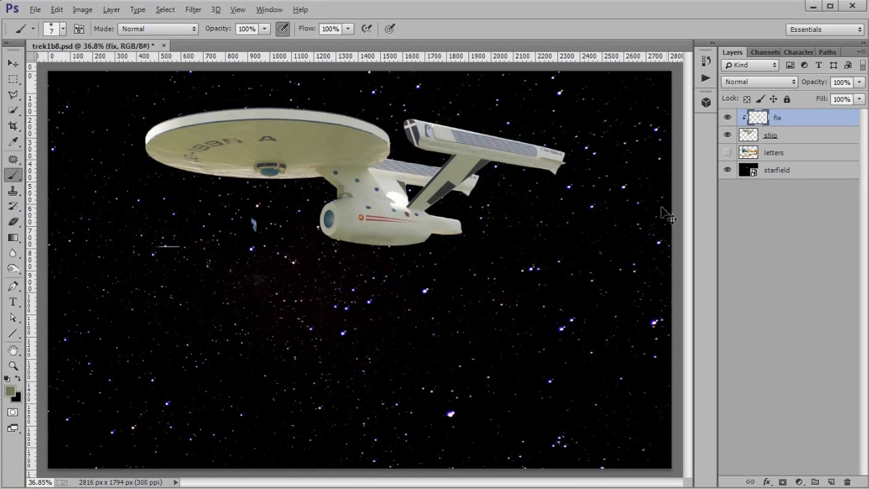
Merge the fix and ship layers into one layer and name it ship
shift+click(791, 140)
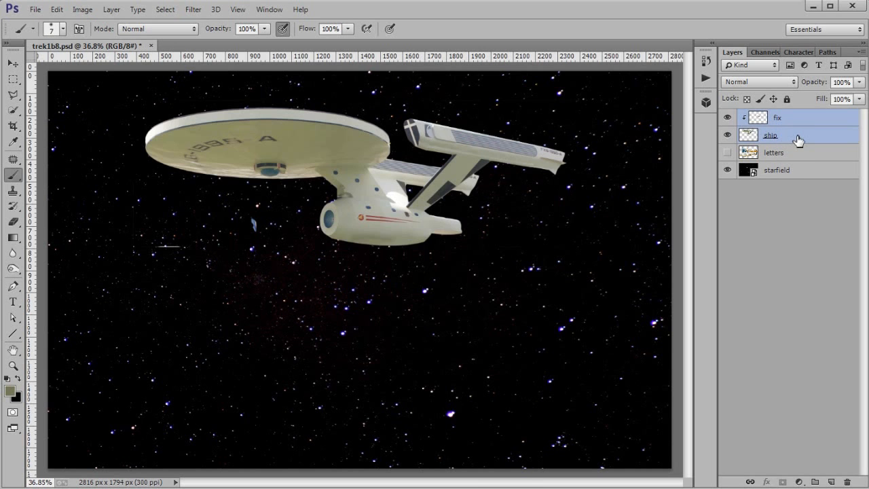
right_click(797, 140)
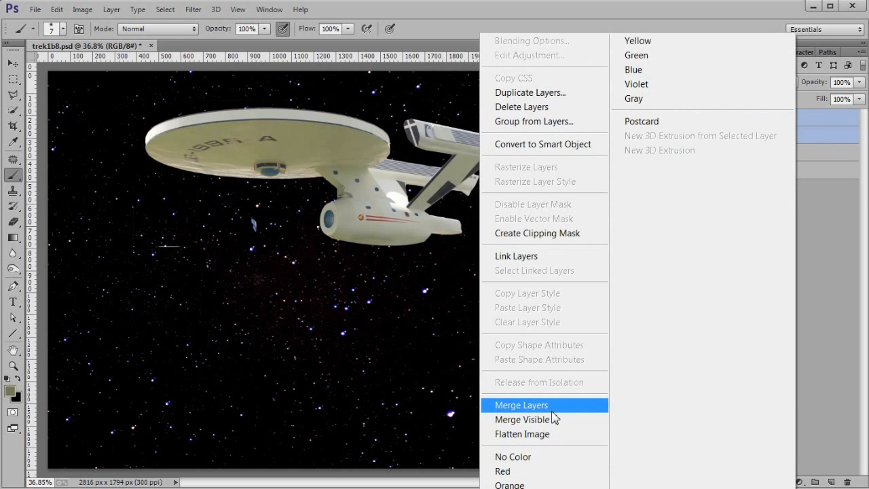
click(552, 408)
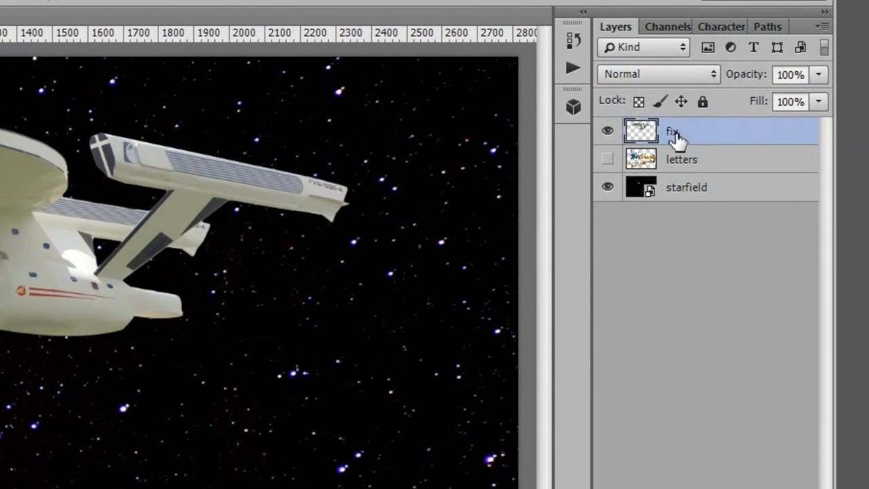
double_click(675, 133)
text(ship)
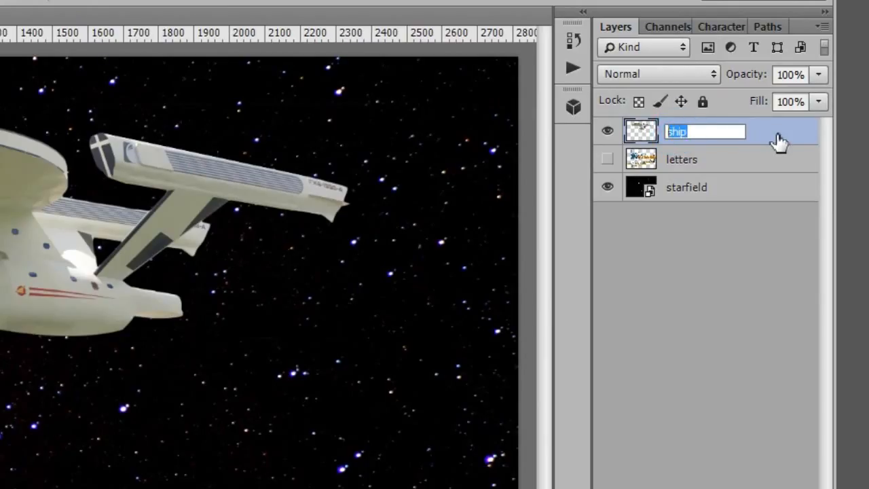
key(Return)
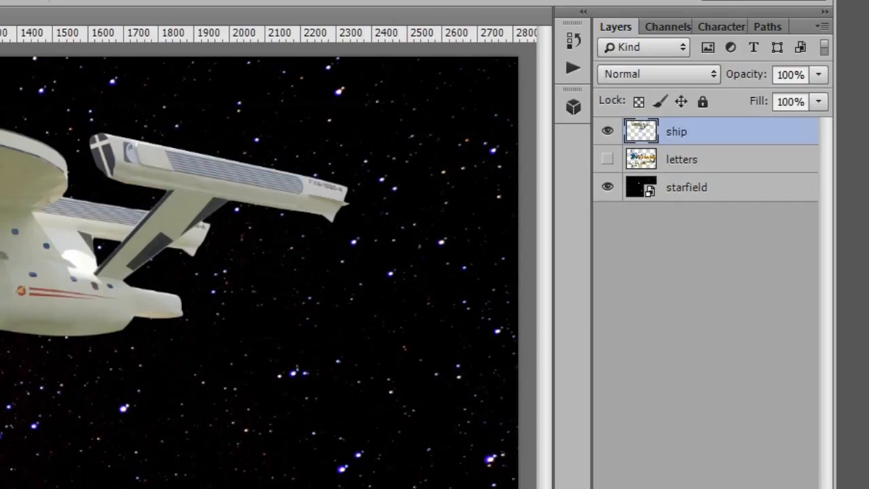
Load the ship layer's outline as a selection to check for stray pixels, deselect it, and add a layer mask to the ship
ctrl+click(649, 133)
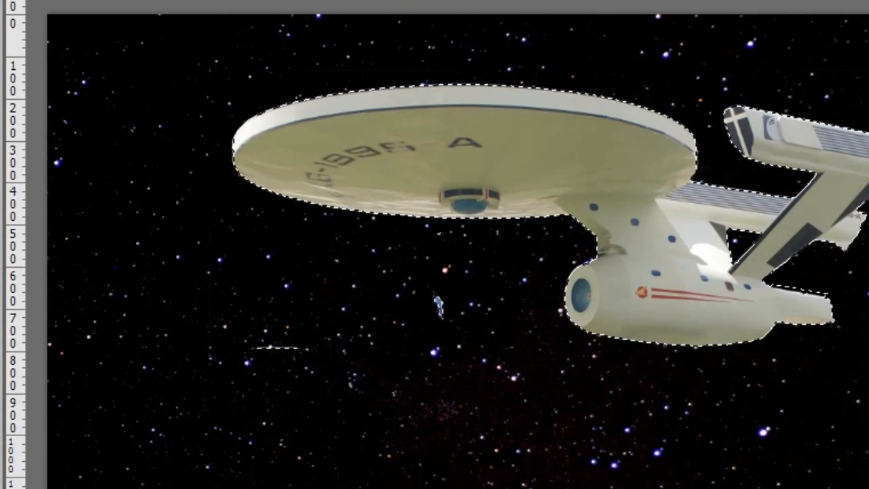
key(ctrl+d)
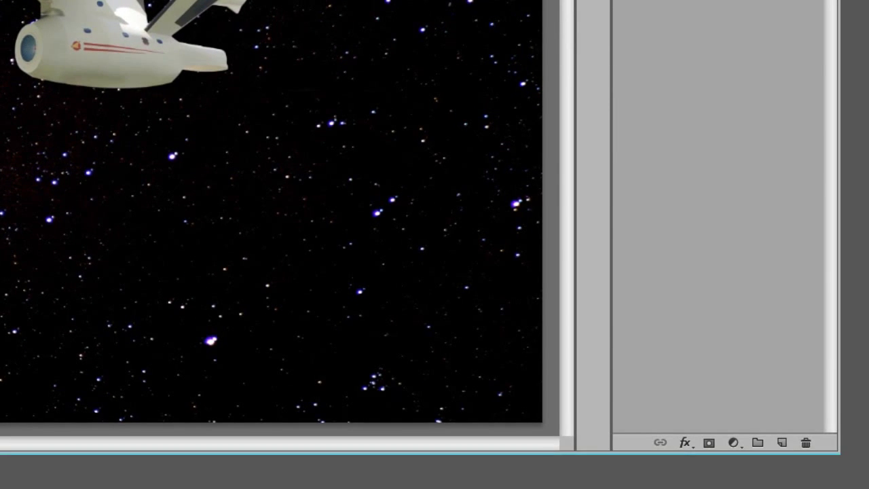
click(709, 443)
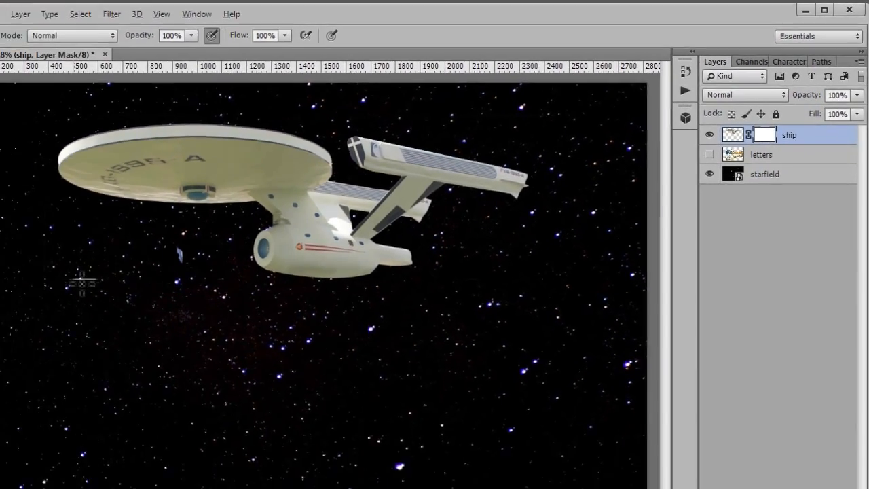
Paint black on the ship's mask over the stray white streak and blue fragment beneath the saucer, using a 7 px brush
scroll(172, 252, up, 5)
scroll(172, 252, up, 1)
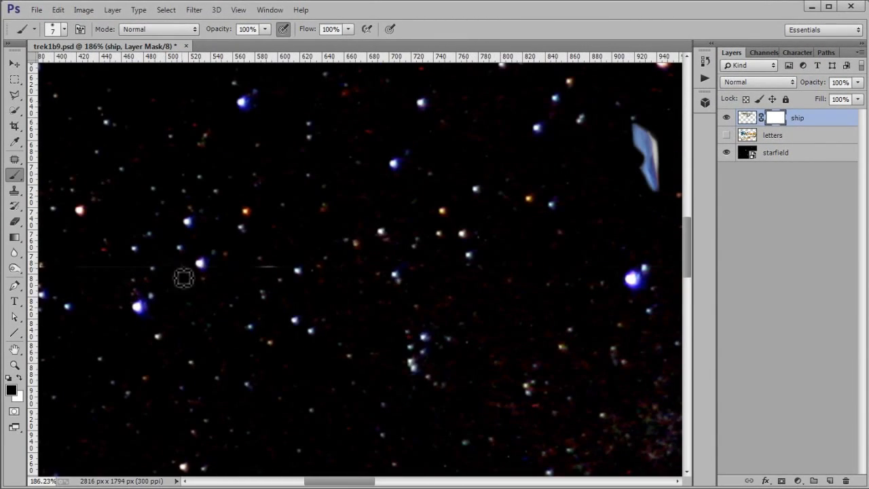
drag(570, 189, 288, 238)
mouse_move(351, 167)
mouse_down()
mouse_move(368, 199)
mouse_move(341, 188)
mouse_move(343, 198)
mouse_move(371, 224)
mouse_up()
scroll(380, 197, down, 5)
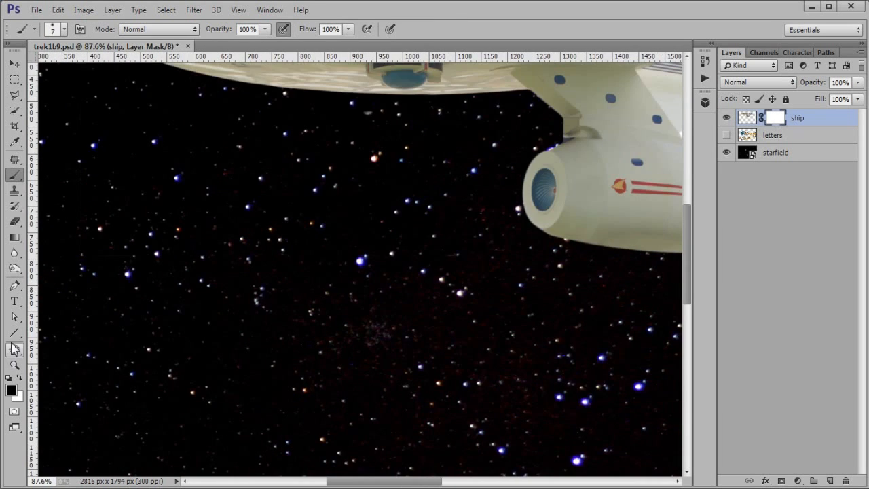
double_click(14, 349)
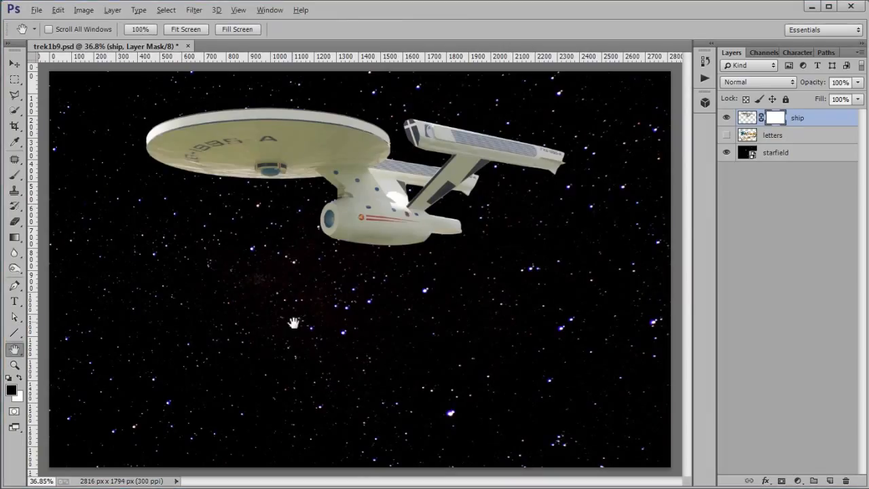
Move the ship down to the middle of the starfield and scale it proportionally to about 143%, nearly filling the canvas width
click(14, 65)
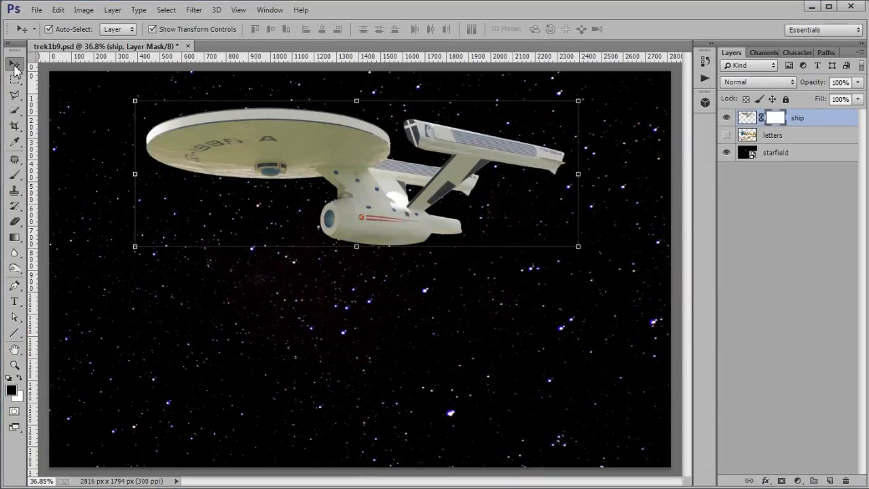
drag(352, 161, 353, 251)
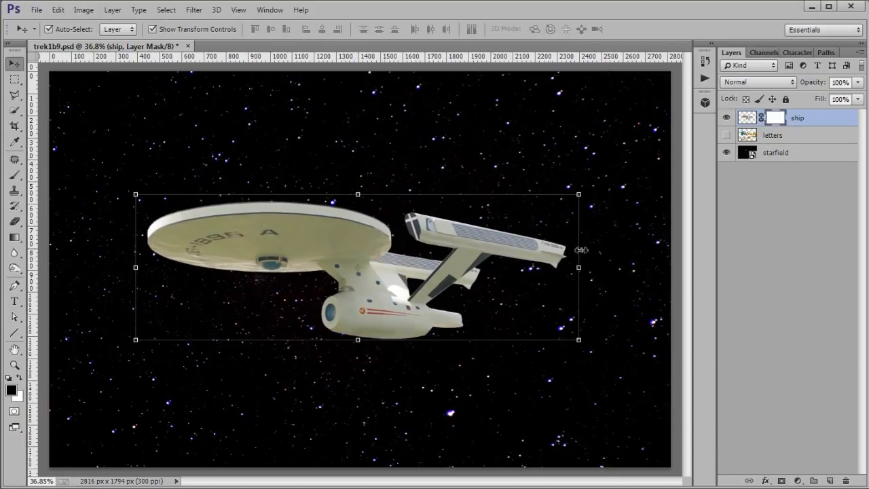
drag(578, 194, 659, 112)
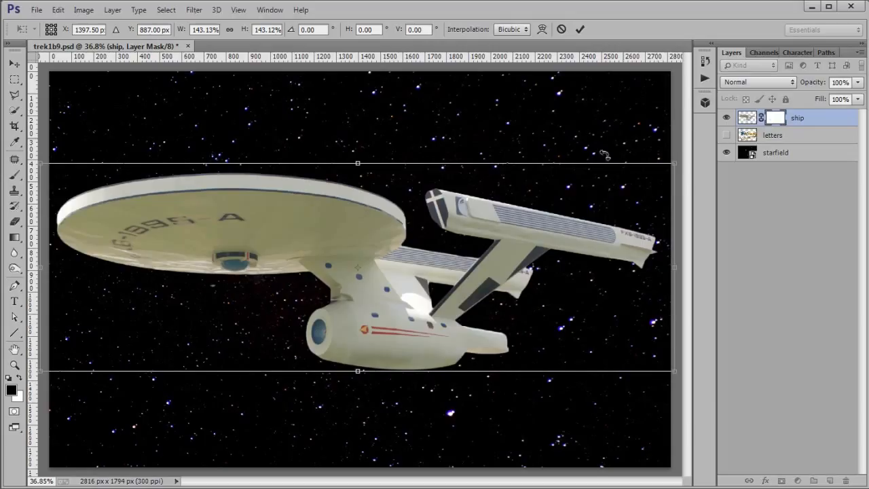
drag(382, 272, 383, 272)
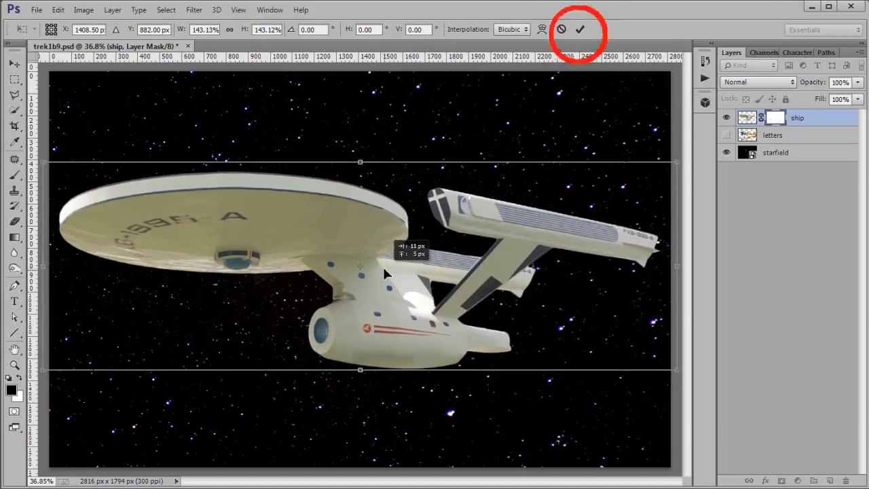
click(580, 31)
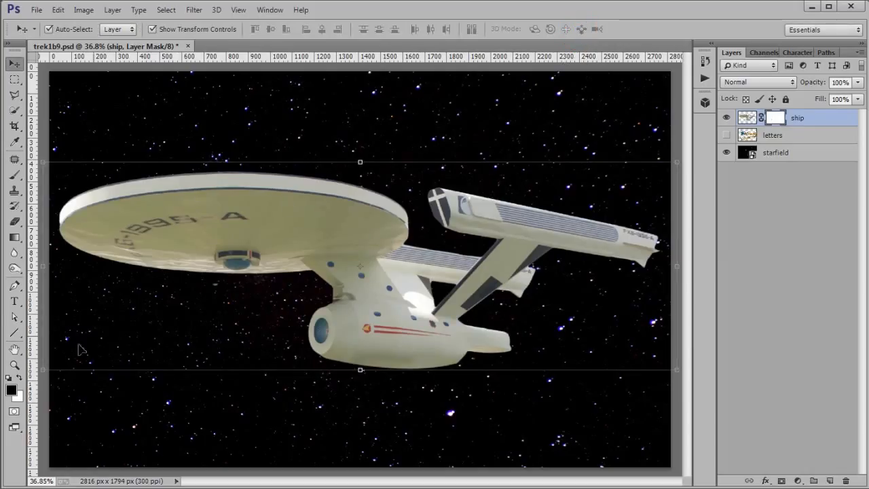
Apply the ship's layer mask and set the ship layer's blend mode to Screen
click(15, 349)
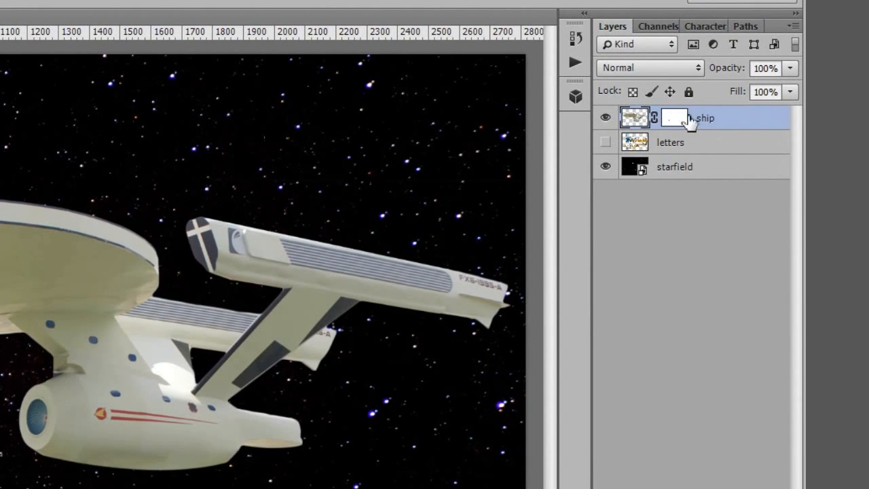
click(685, 120)
right_click(681, 120)
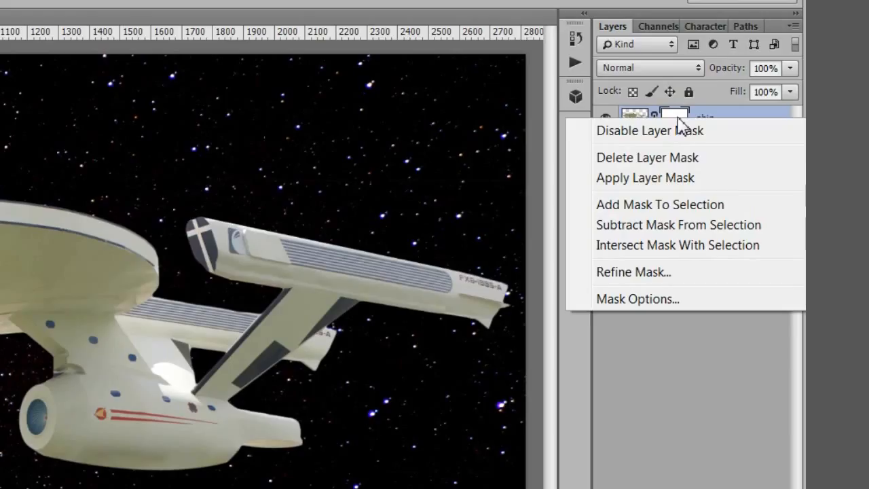
click(725, 180)
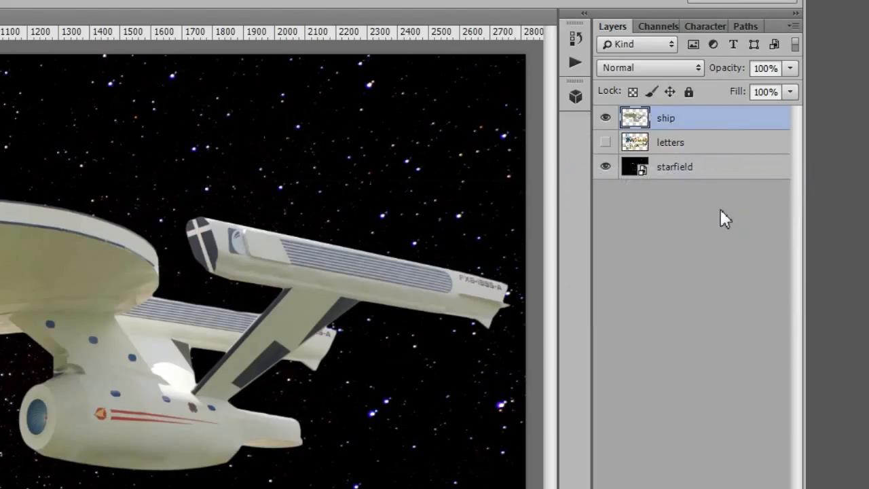
click(688, 71)
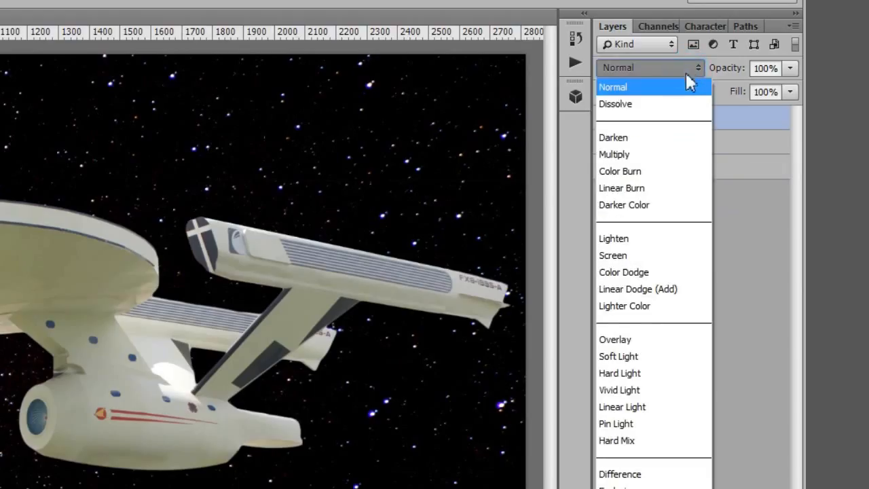
click(663, 256)
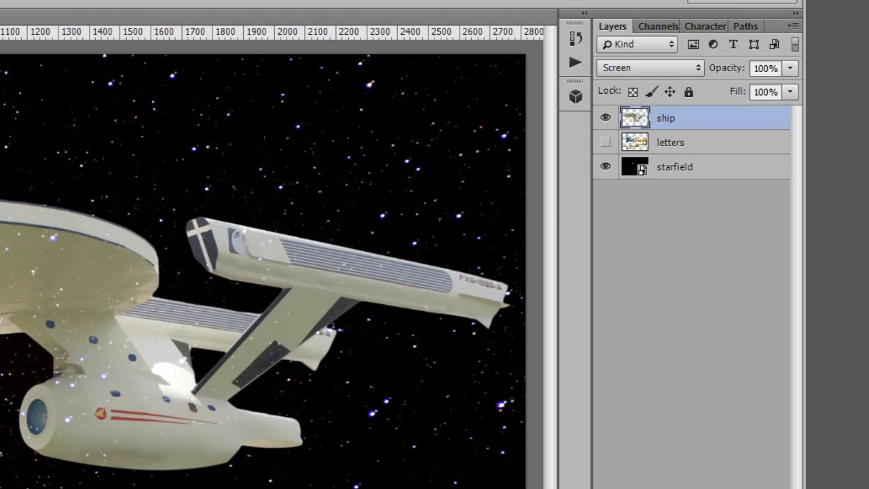
Add a layer mask to the starfield layer
click(722, 168)
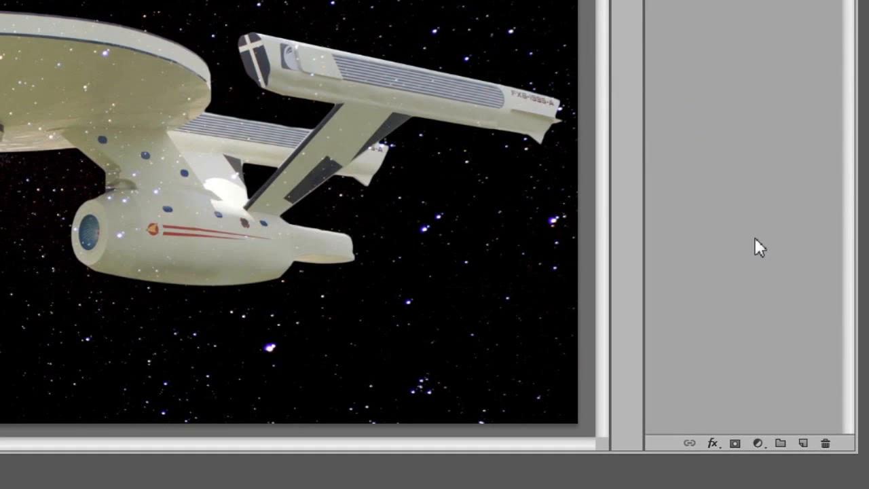
click(735, 444)
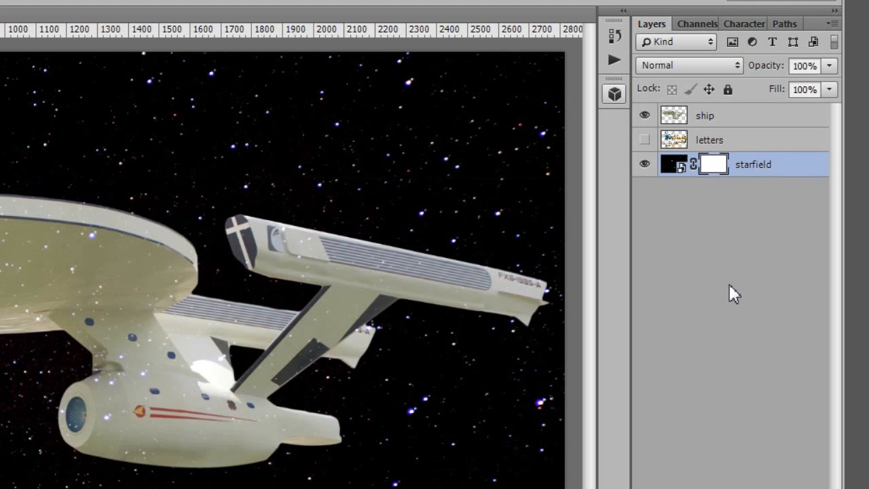
Load the ship's outline as a selection, fill it with black on the starfield's mask, and deselect
ctrl+click(674, 117)
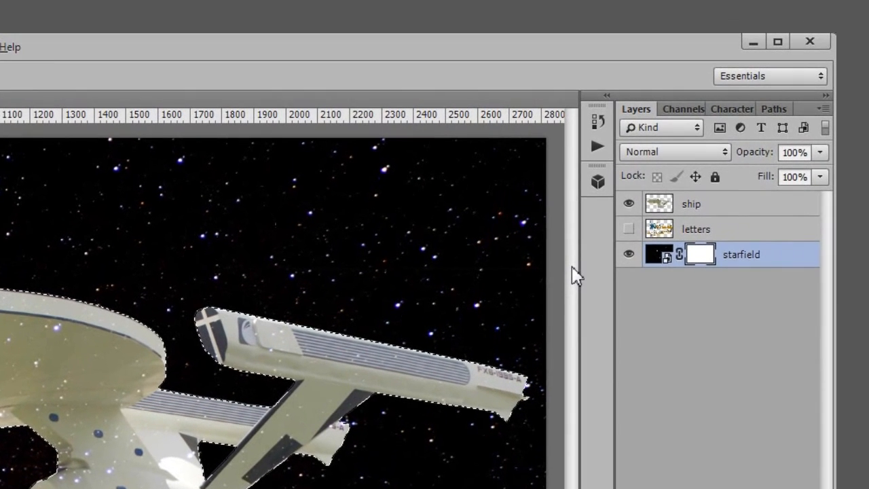
key(alt+BackSpace)
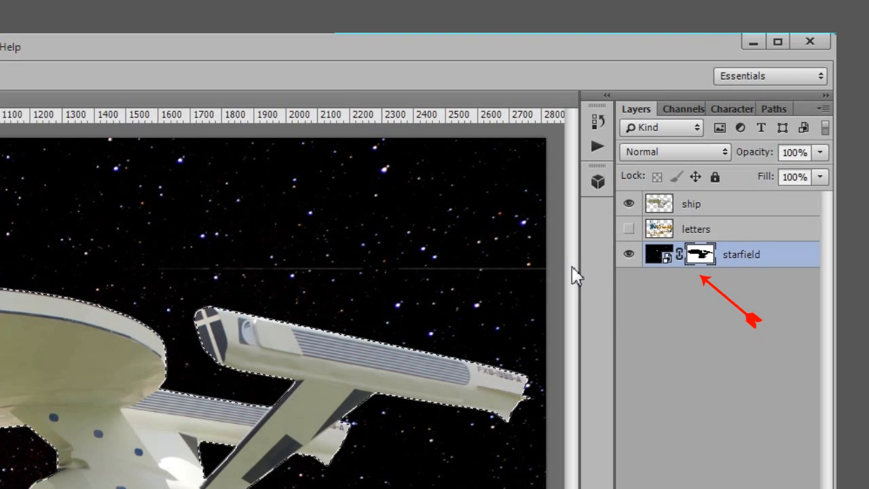
key(ctrl+d)
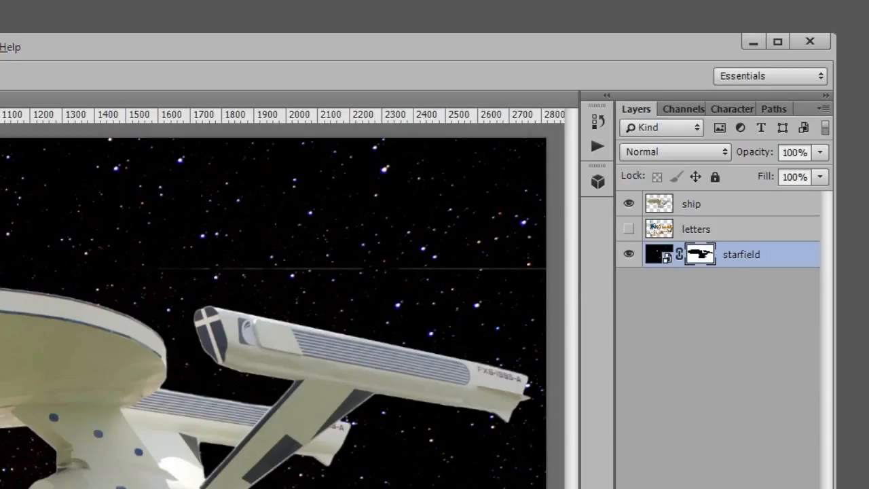
Add a new layer beneath the starfield, name it "black", and fill it with black
ctrl+click(793, 488)
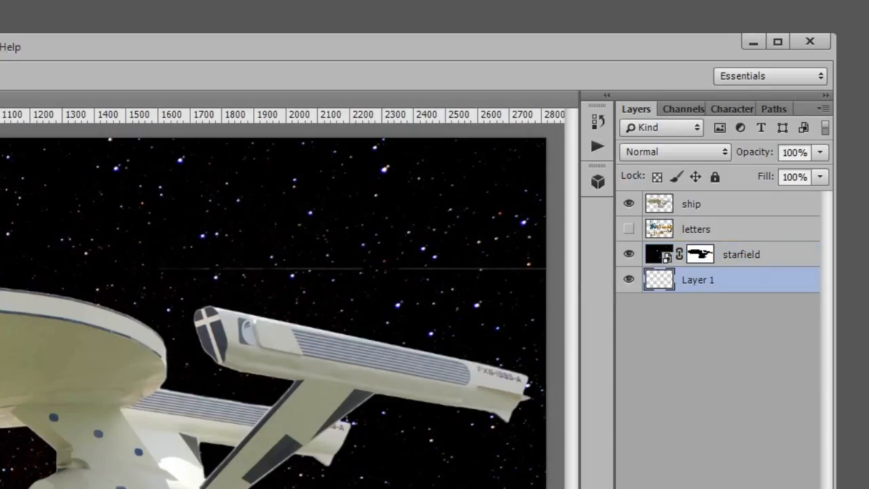
double_click(694, 281)
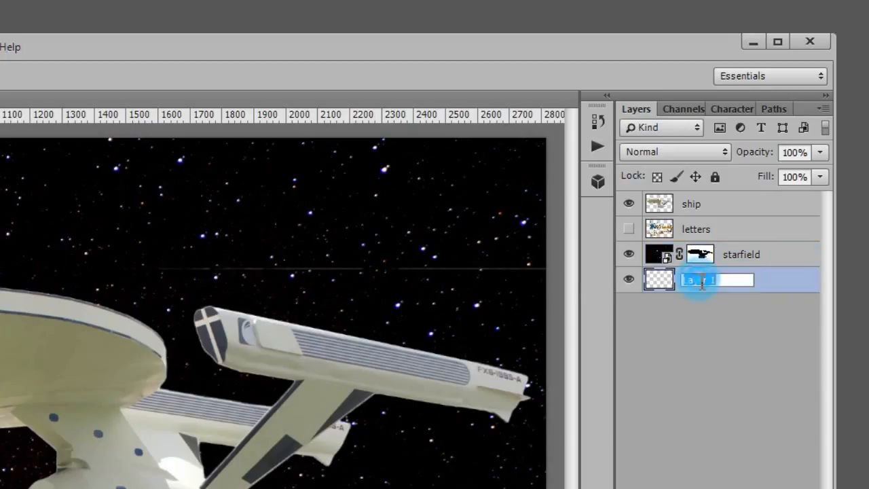
text(black)
key(Return)
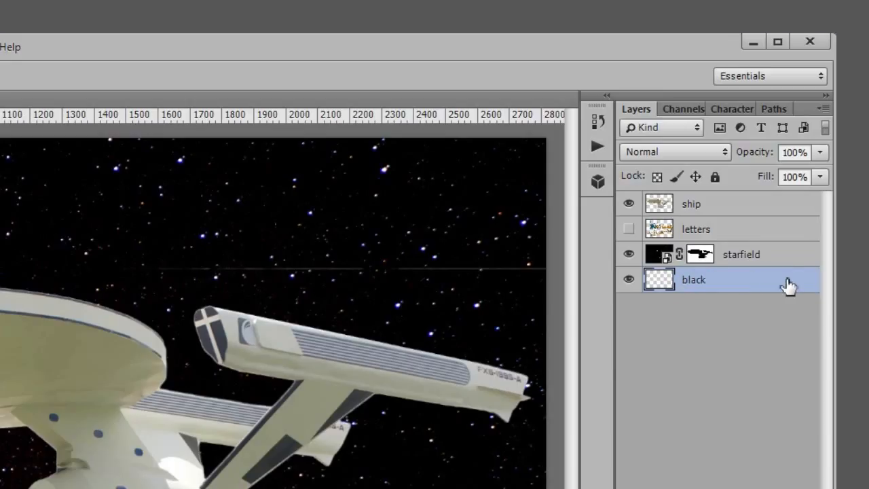
key(alt+BackSpace)
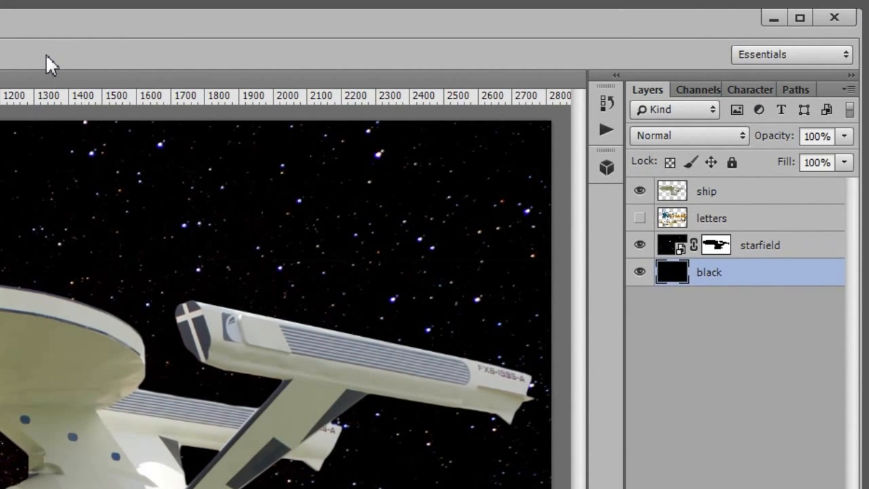
Lower the ship layer's opacity to dim the ship slightly
click(732, 197)
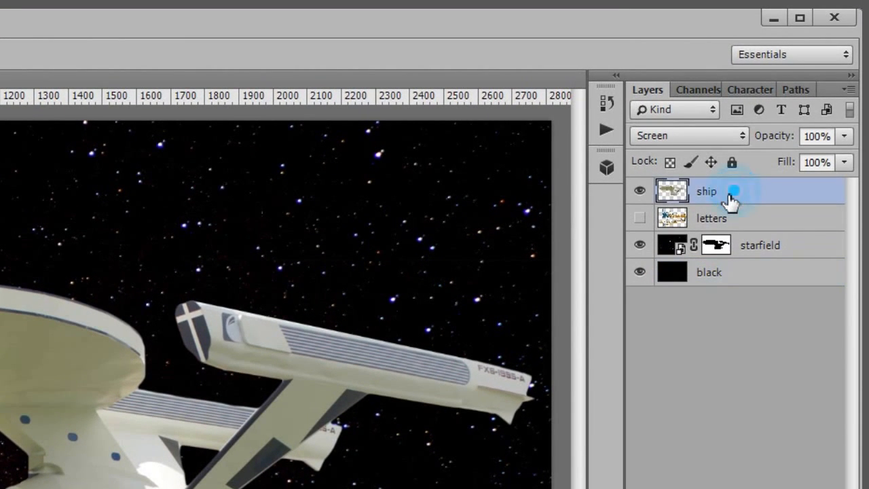
click(842, 136)
drag(845, 157, 825, 160)
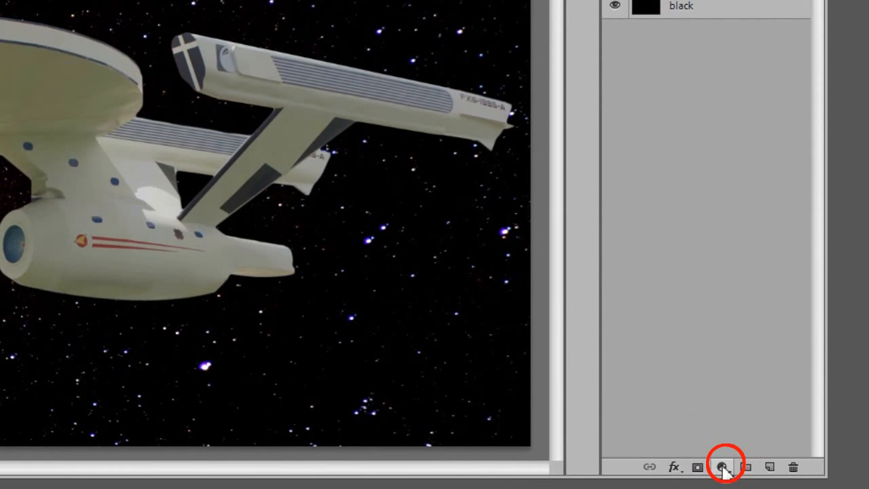
Add a Levels adjustment clipped to the ship layer with input levels of 15, 1.16 and 245
click(724, 469)
click(725, 141)
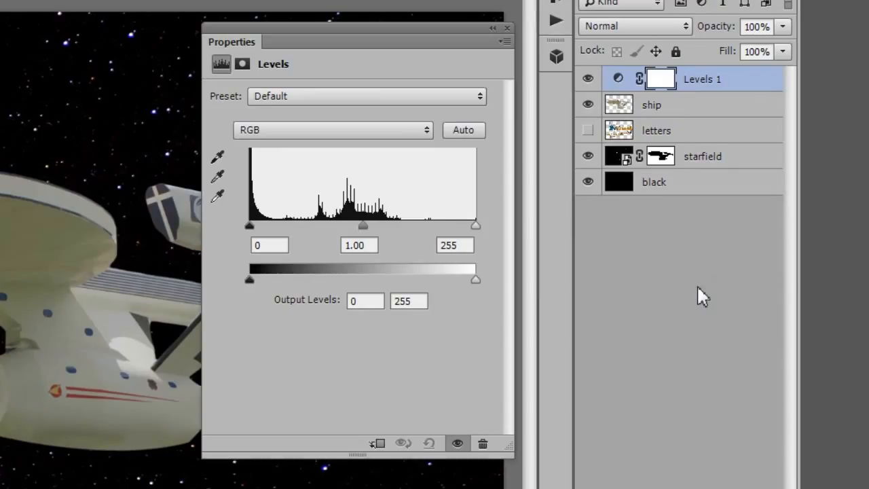
click(379, 445)
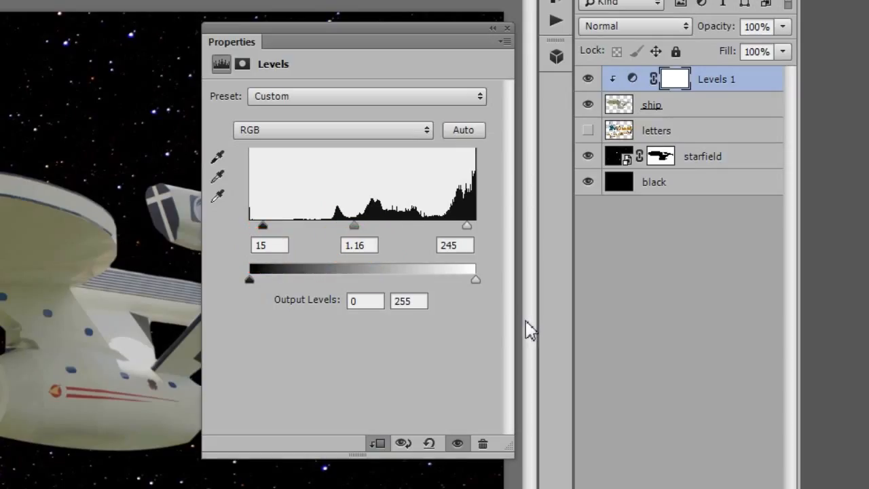
click(506, 27)
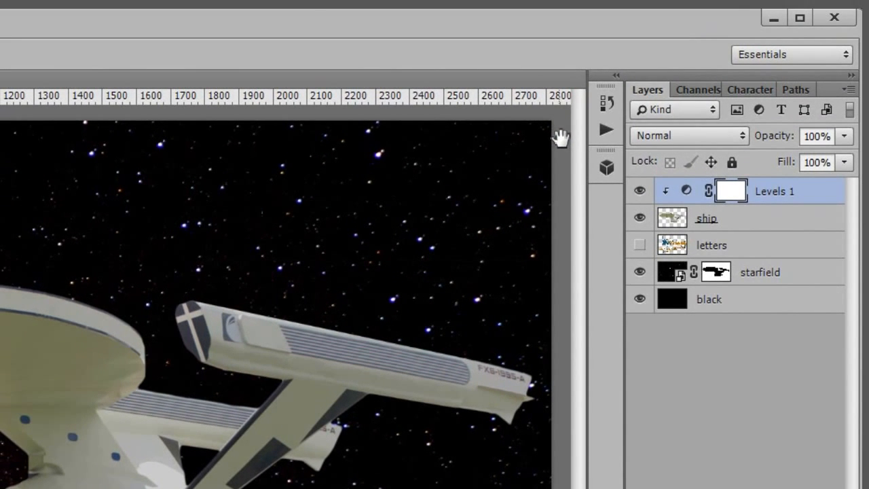
Show the letters layer and add a Levels adjustment directly above it, clipped to affect only the letters
click(640, 245)
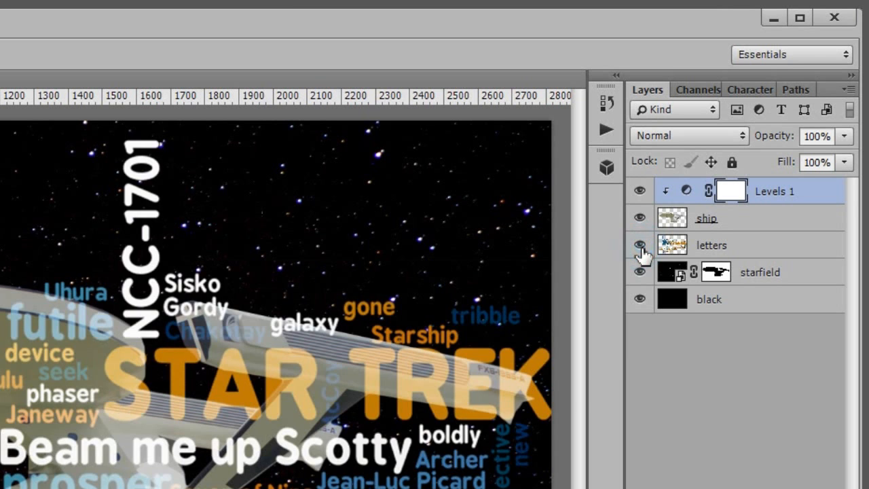
click(757, 246)
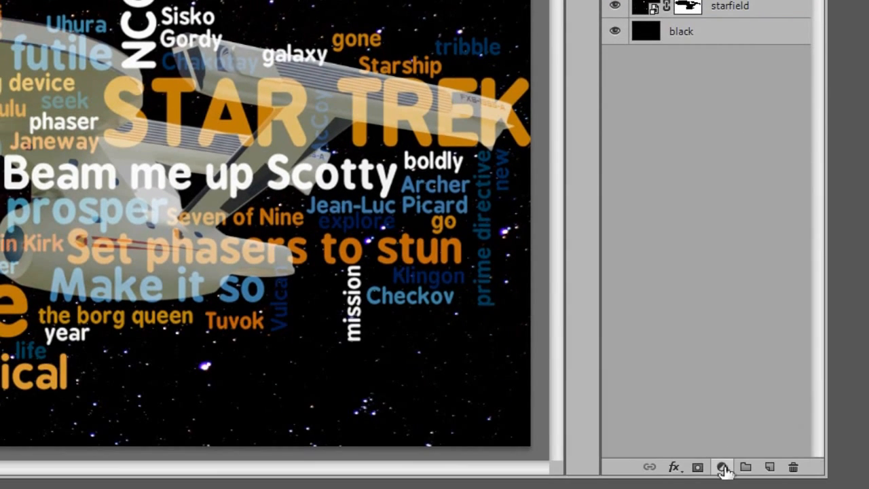
click(722, 467)
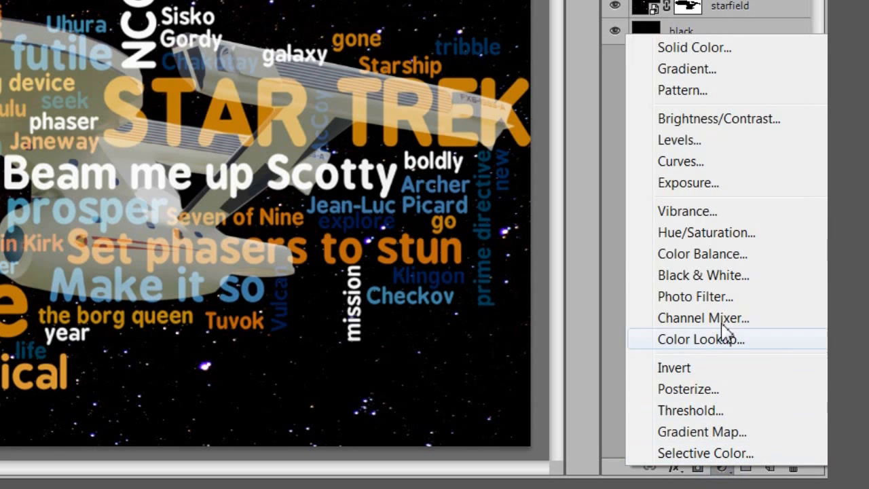
click(679, 140)
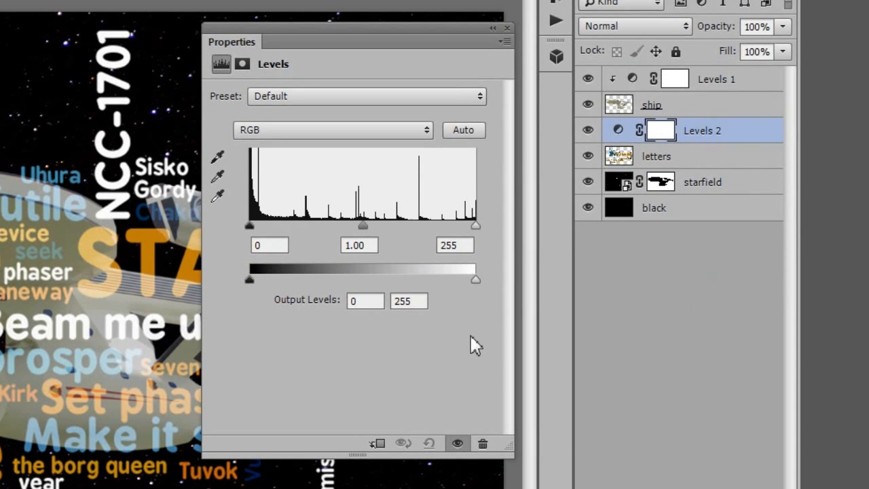
click(377, 444)
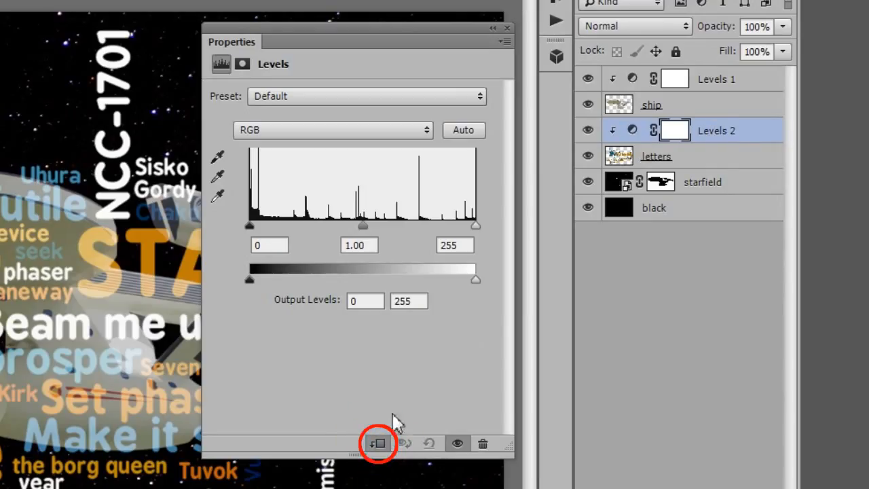